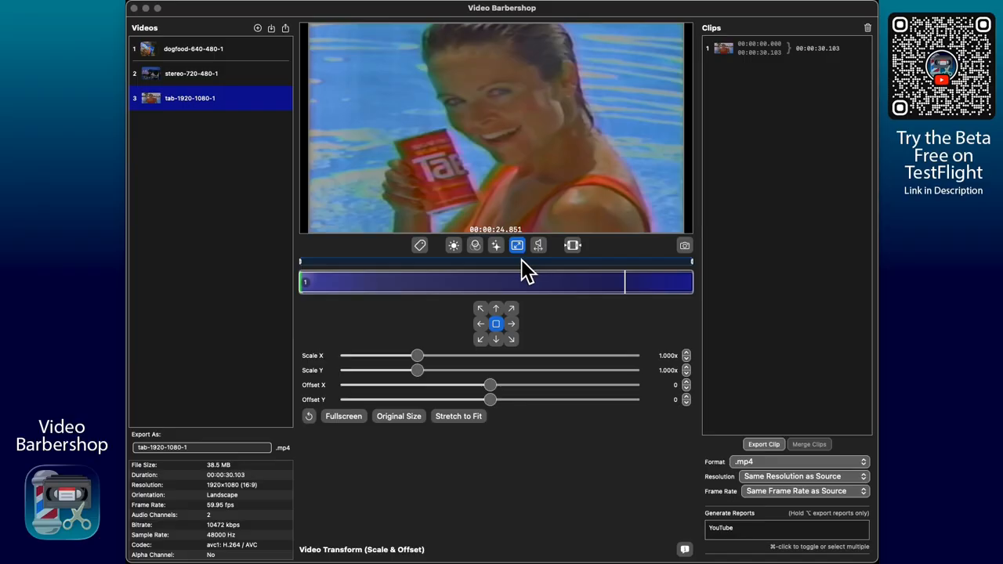
# Show the whole-video transform settings for tab-1920-1080-1 and preview the video at about 00:00:24.8
pyautogui.click(486, 298)
pyautogui.click(477, 286)
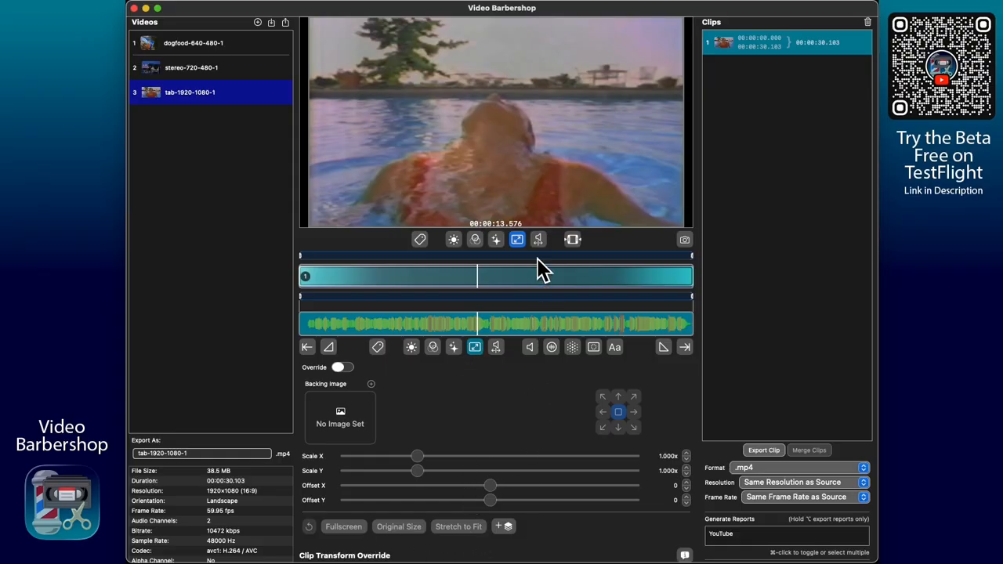
pyautogui.click(516, 240)
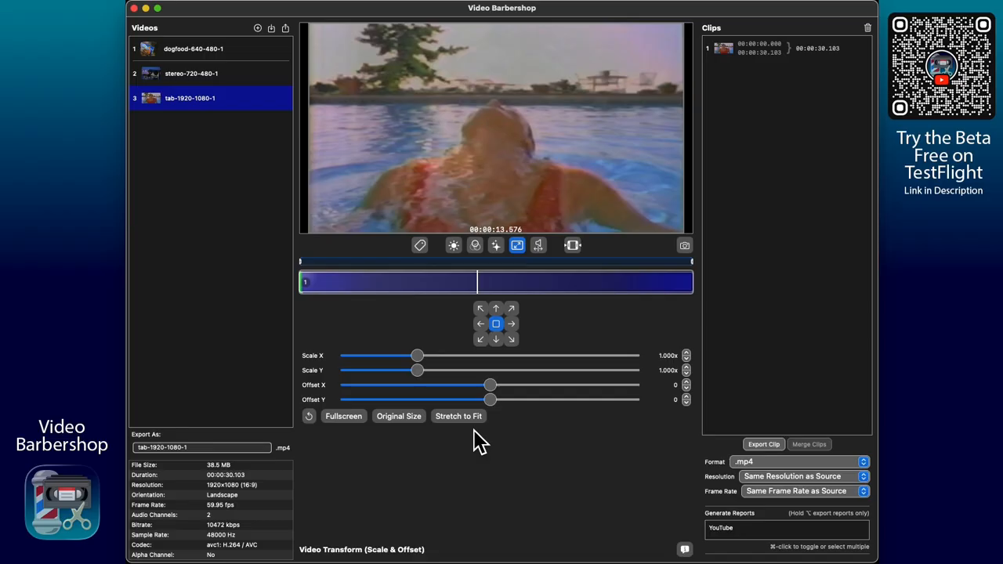
pyautogui.click(374, 291)
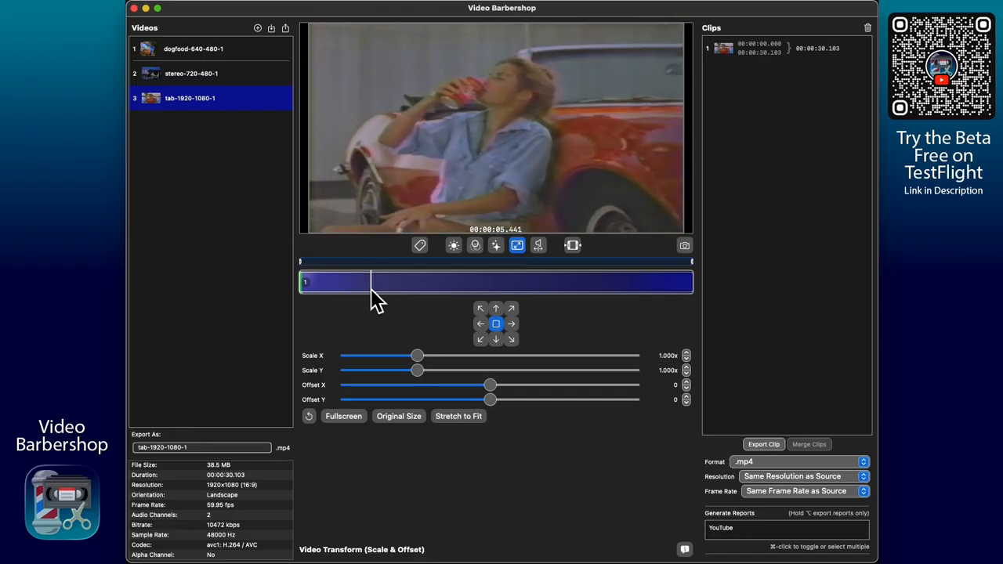
pyautogui.moveTo(371, 289); pyautogui.dragTo(625, 285)
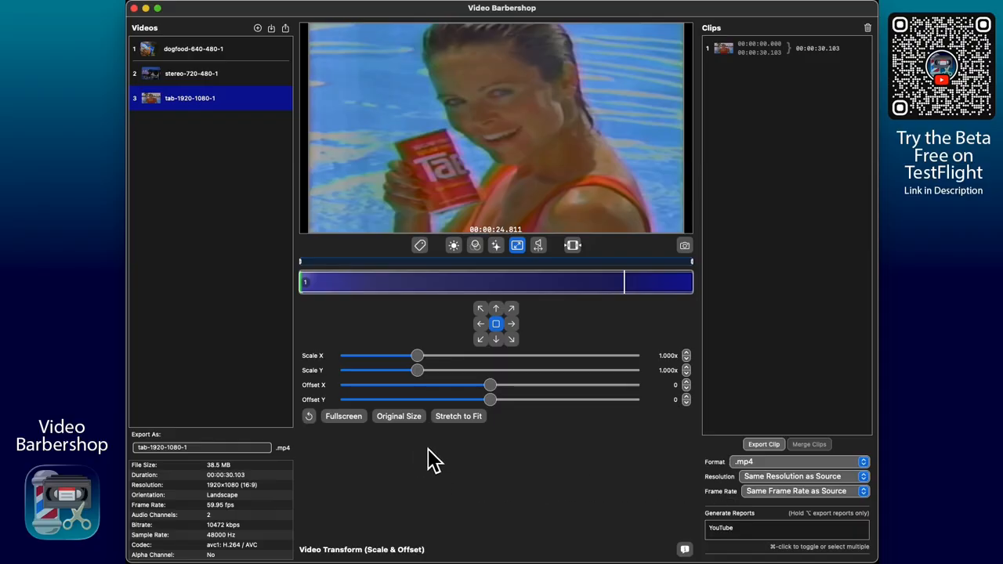
# Set the export resolution to 640 × 480 (NTSC 4:3) and stretch the video to fit the frame, previewing at about 00:00:13.2
pyautogui.click(787, 476)
pyautogui.click(786, 516)
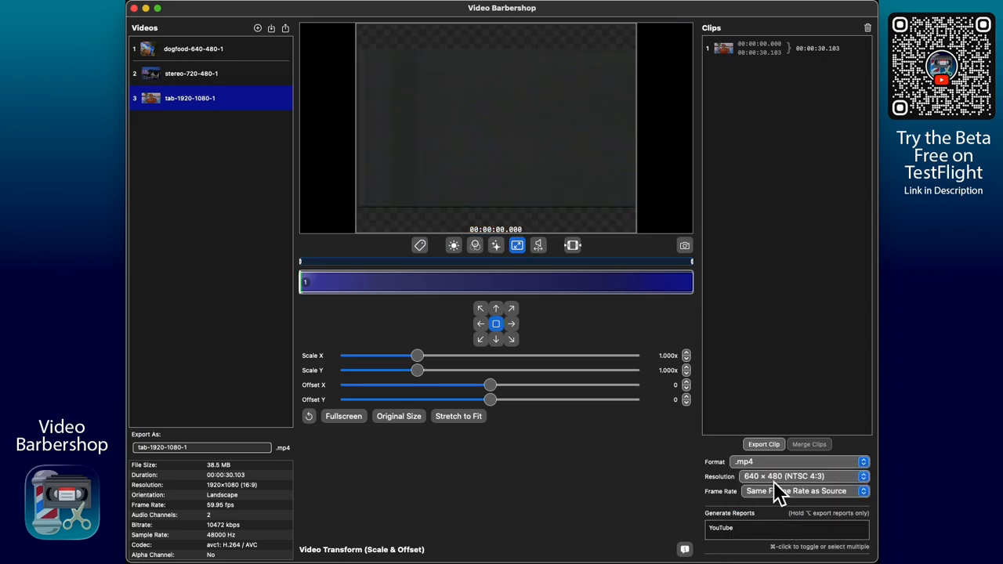
pyautogui.moveTo(450, 283); pyautogui.dragTo(475, 284)
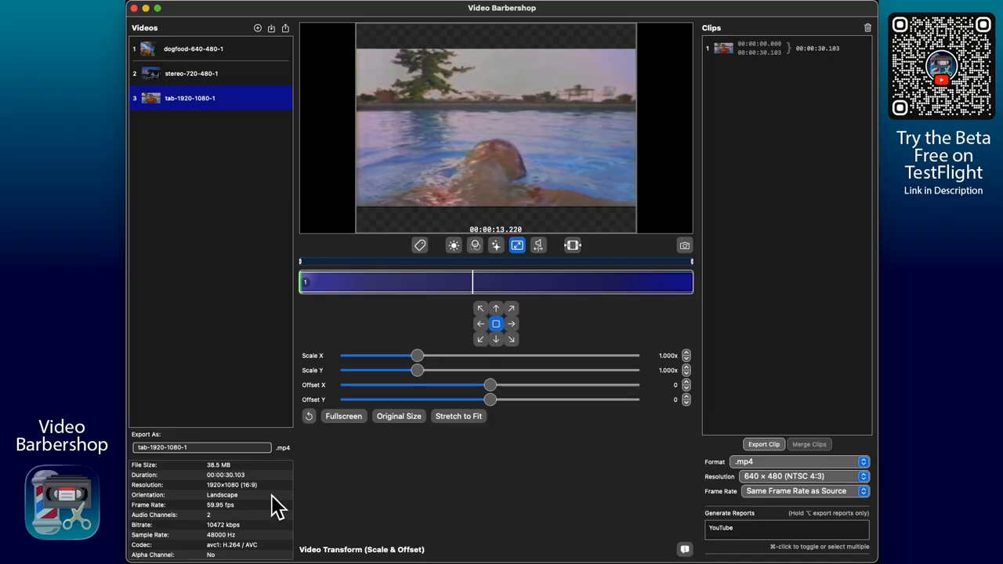
pyautogui.click(459, 419)
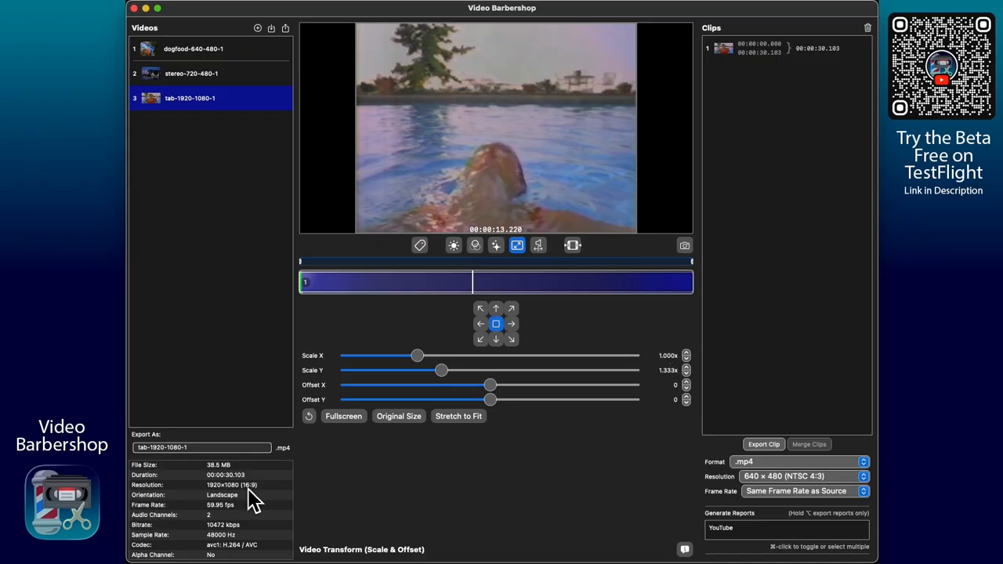
# Reset the transform and try a manual Scale Y of about 1.357x before reapplying the stretch to fit
pyautogui.click(310, 418)
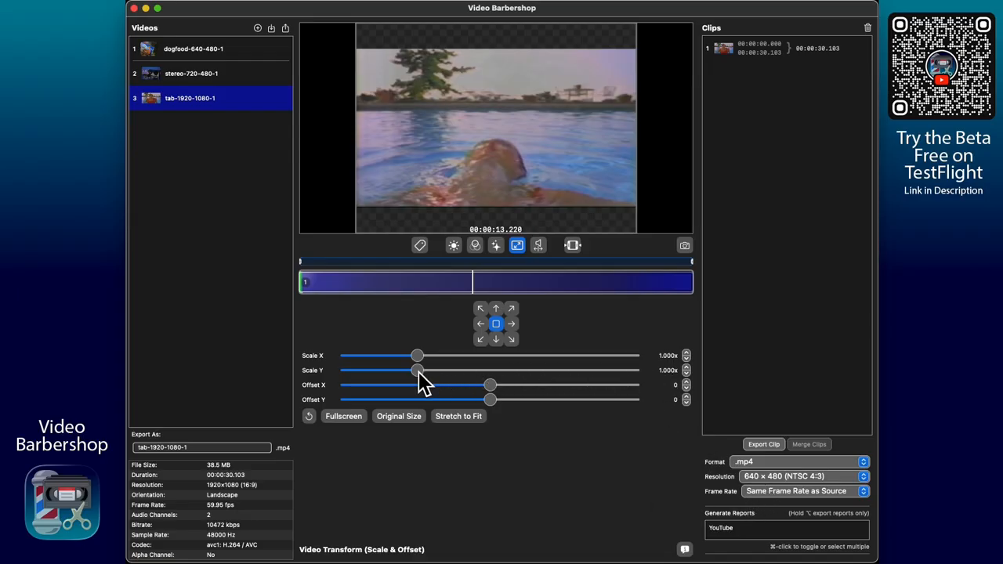
pyautogui.moveTo(422, 374); pyautogui.dragTo(448, 376)
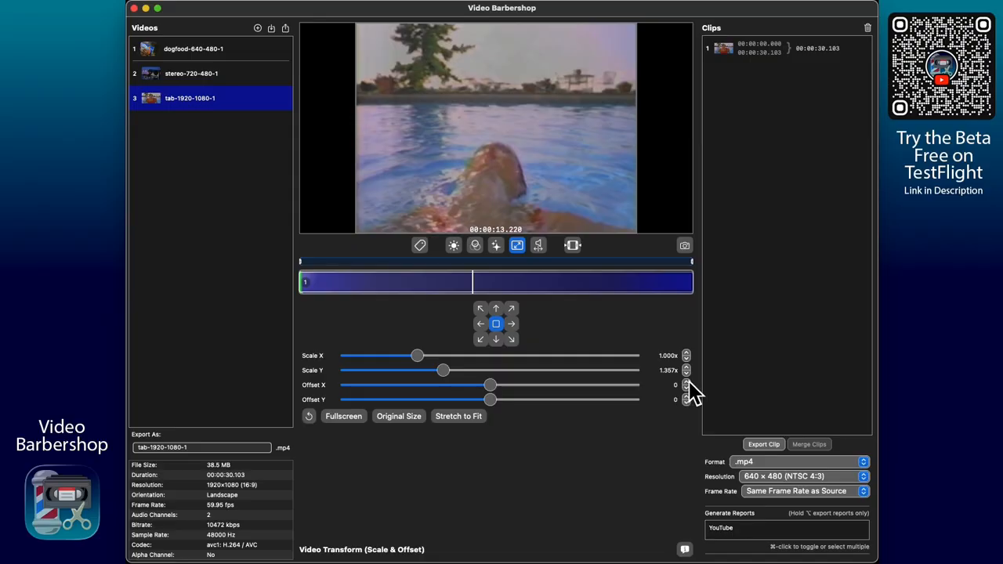
pyautogui.click(458, 417)
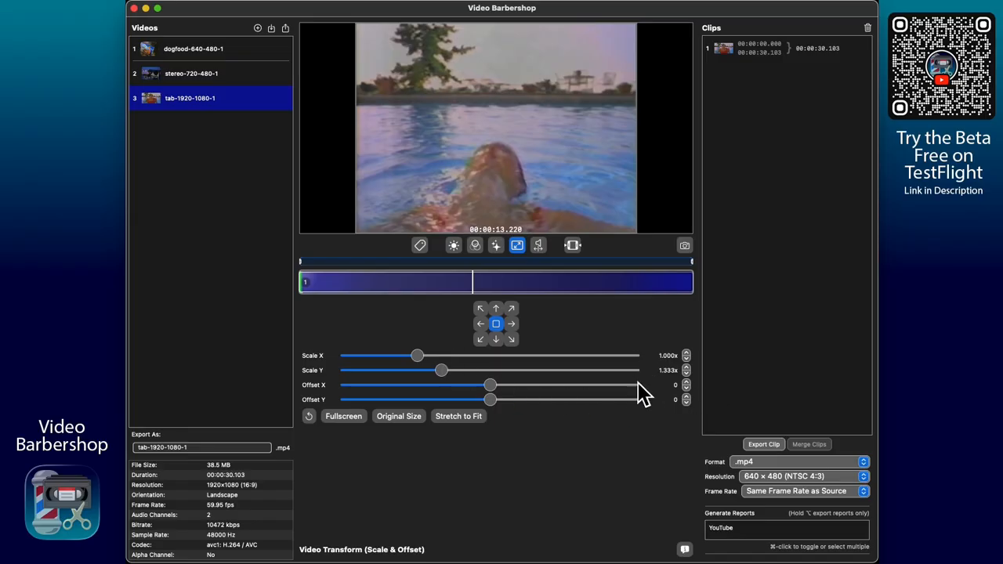
# Set the export resolution to 1080 × 1920 (Full HD Portrait) and reset the video's transform
pyautogui.click(799, 480)
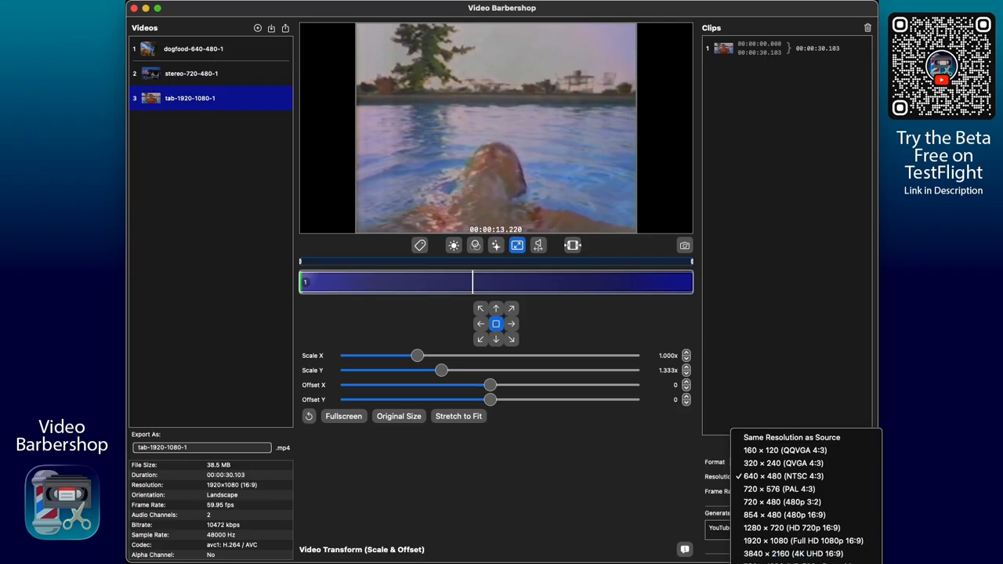
pyautogui.click(795, 563)
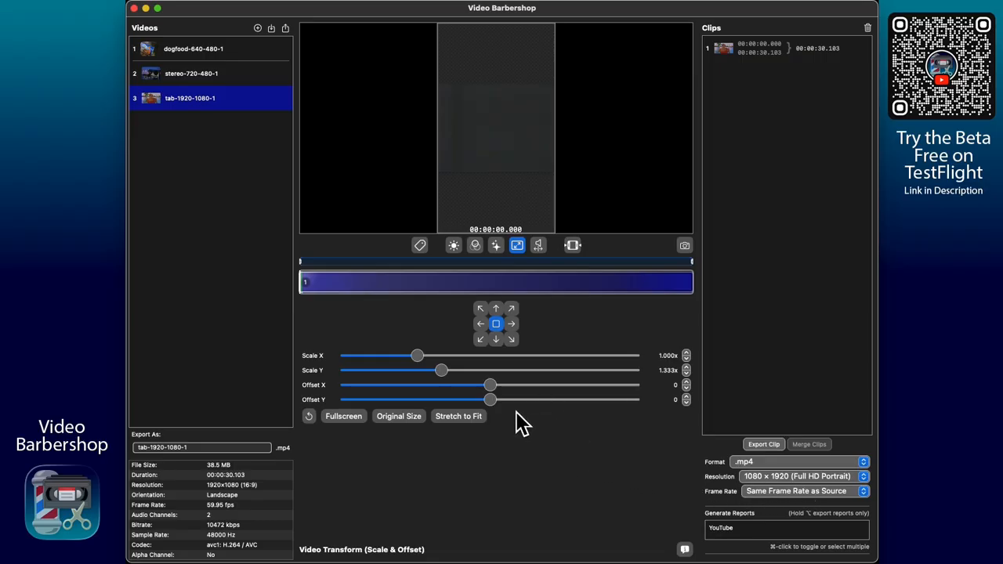
pyautogui.moveTo(487, 283); pyautogui.dragTo(467, 297)
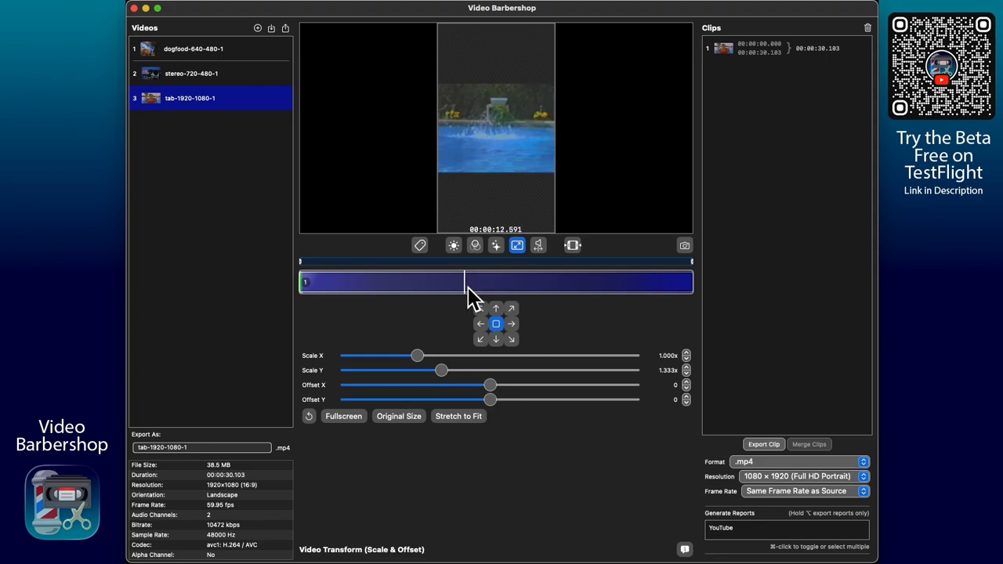
pyautogui.click(311, 418)
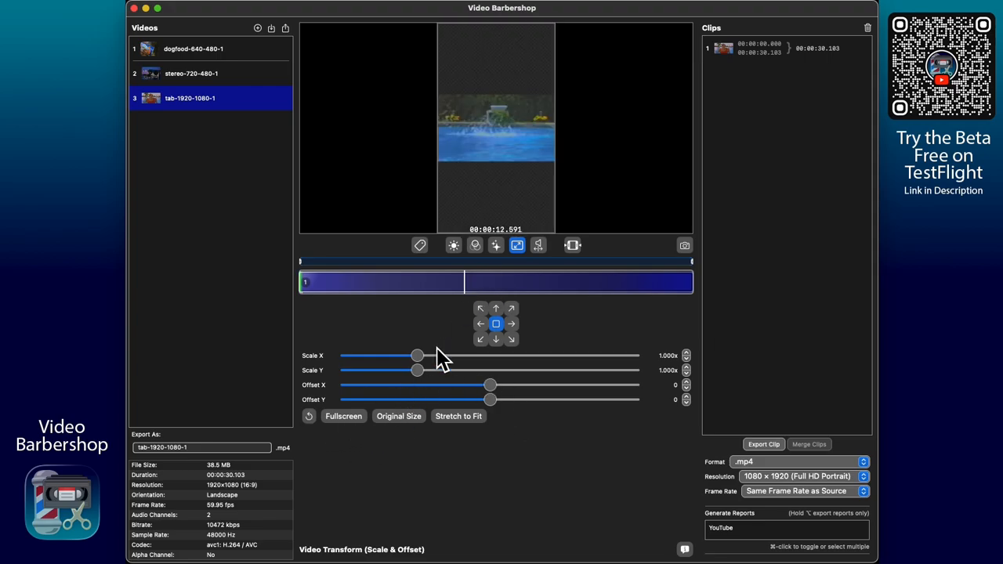
# Try stretching the video to fit the portrait frame, preview it at several points up to about 00:00:25.3, and reset the transform
pyautogui.click(488, 287)
pyautogui.moveTo(492, 286)
pyautogui.mouseDown()
pyautogui.moveTo(508, 290)
pyautogui.moveTo(487, 286)
pyautogui.moveTo(497, 286)
pyautogui.mouseUp()
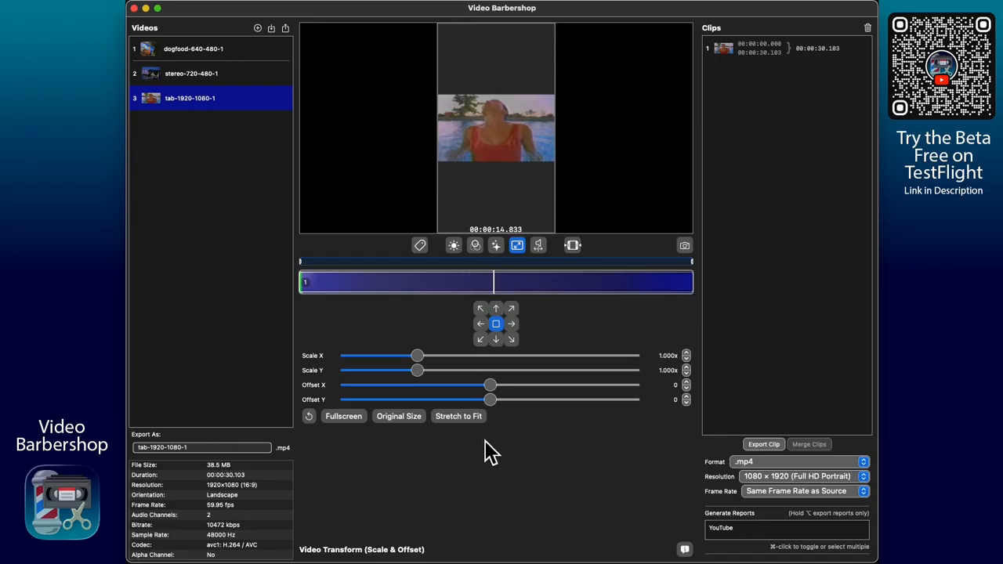
pyautogui.click(470, 420)
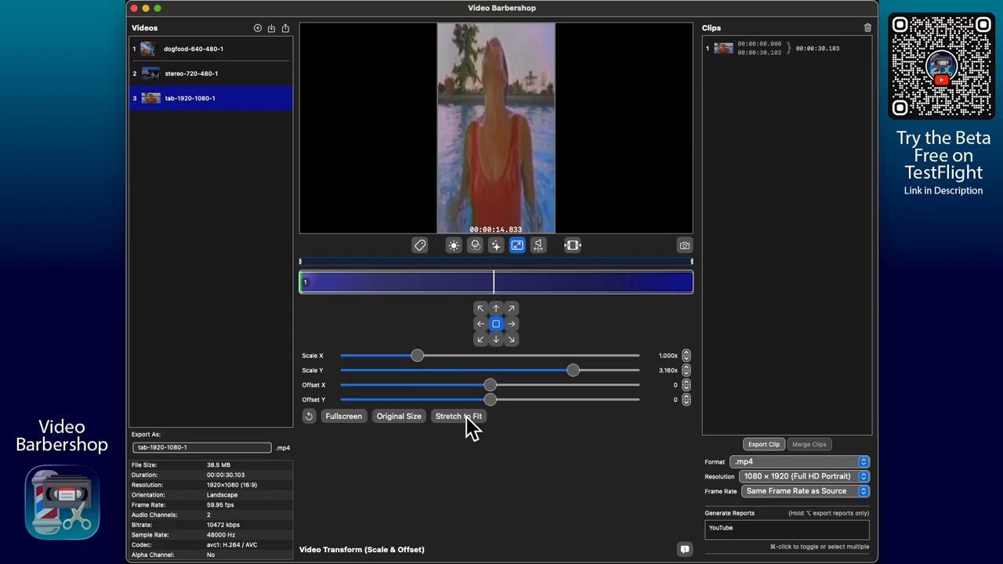
pyautogui.moveTo(491, 287); pyautogui.dragTo(634, 296)
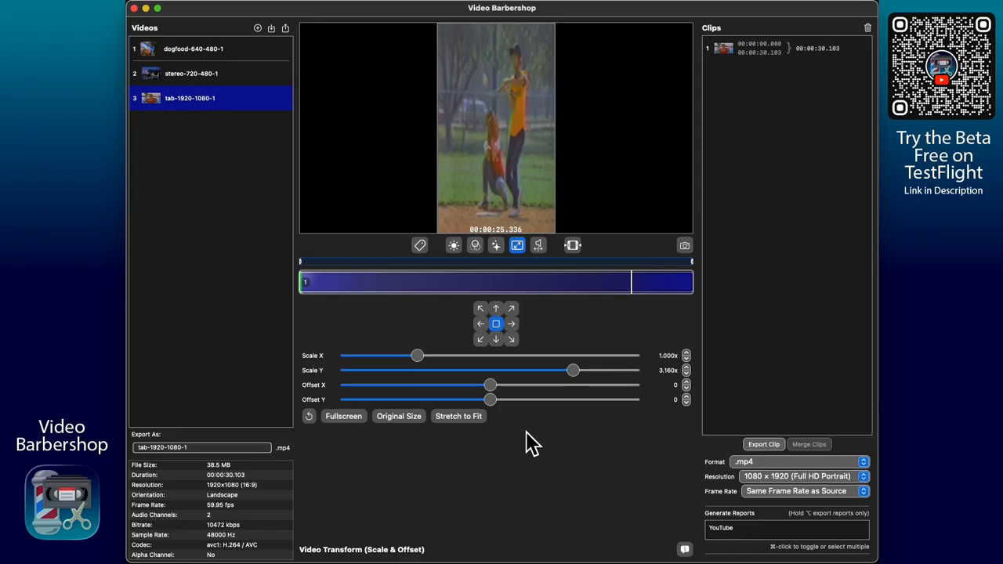
pyautogui.moveTo(593, 287)
pyautogui.mouseDown()
pyautogui.moveTo(580, 287)
pyautogui.moveTo(606, 287)
pyautogui.mouseUp()
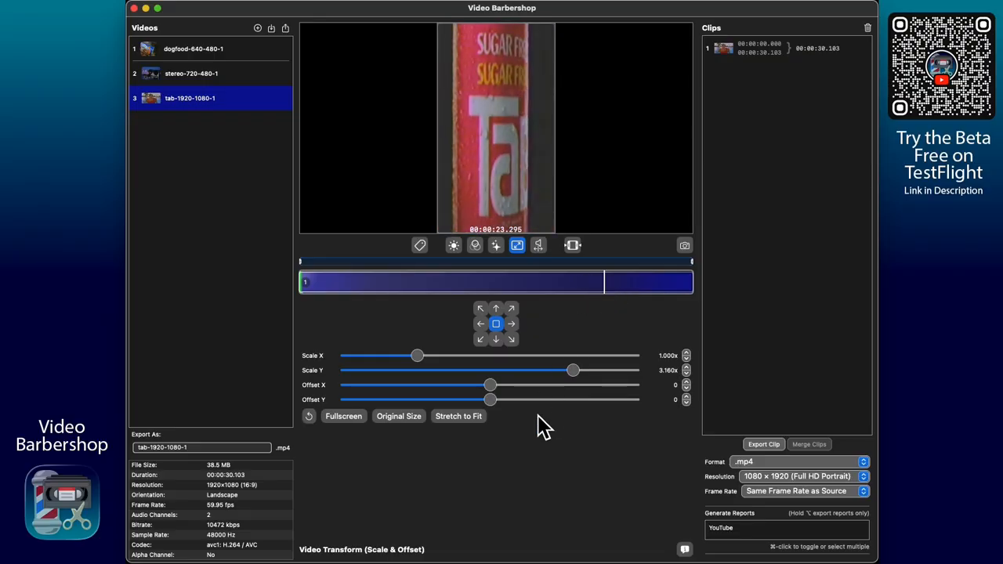
pyautogui.click(310, 416)
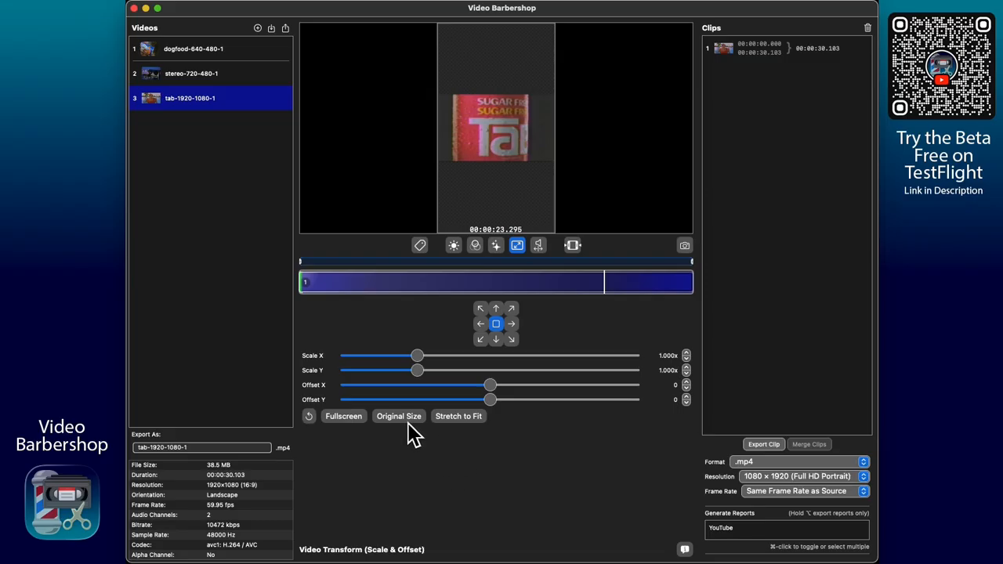
# Switch to the dogfood-640-480-1 video and clip the entire video
pyautogui.click(199, 61)
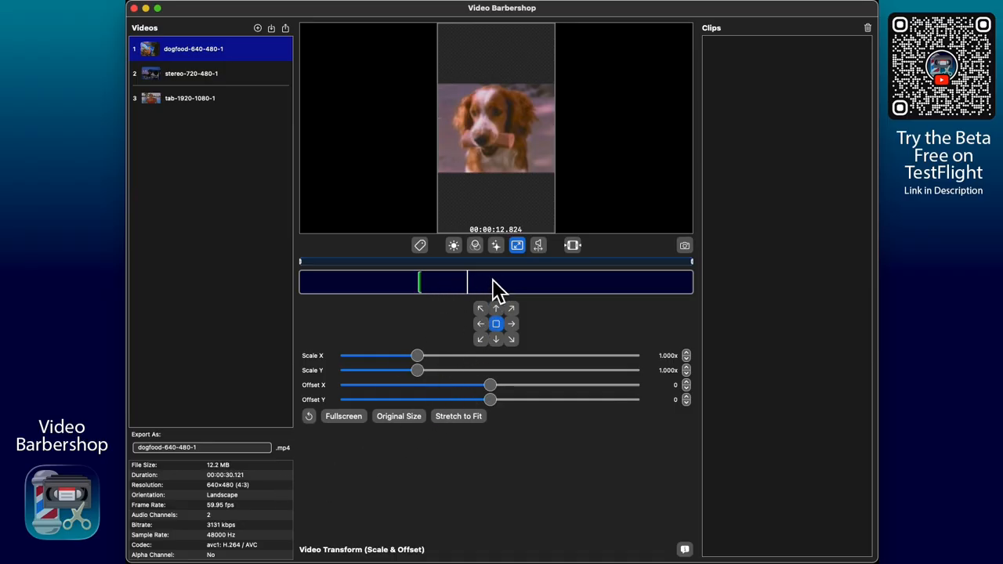
pyautogui.click(573, 247)
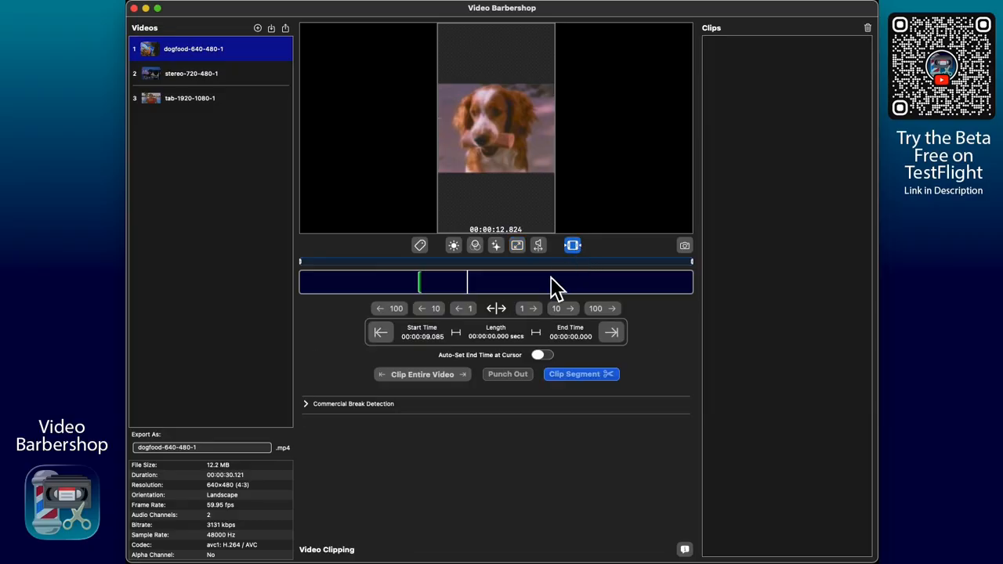
pyautogui.click(414, 375)
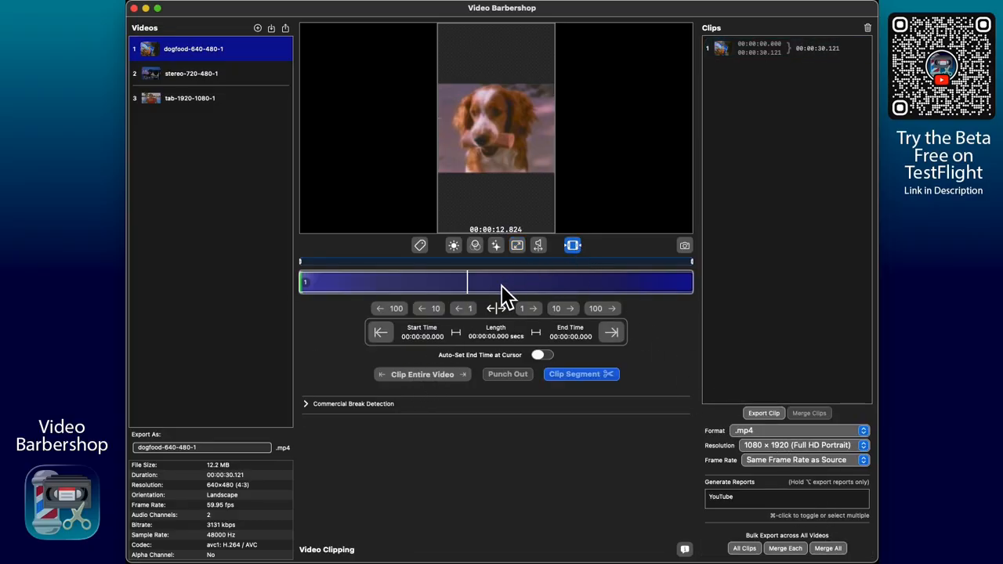
# Scale the dogfood-640-480-1 video to its original size within the portrait frame using the whole-video transform
pyautogui.click(517, 246)
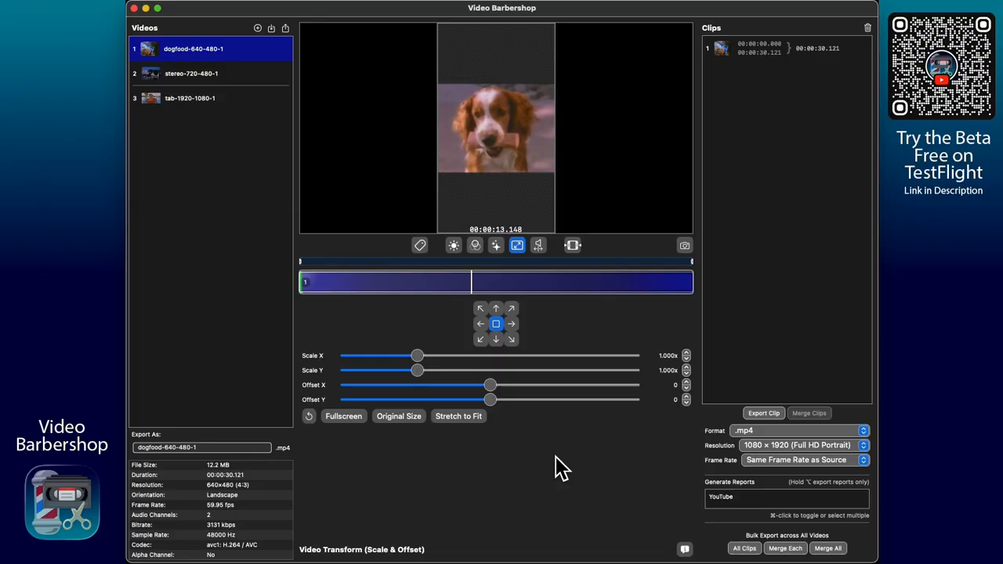
pyautogui.moveTo(518, 168)
pyautogui.click(408, 418)
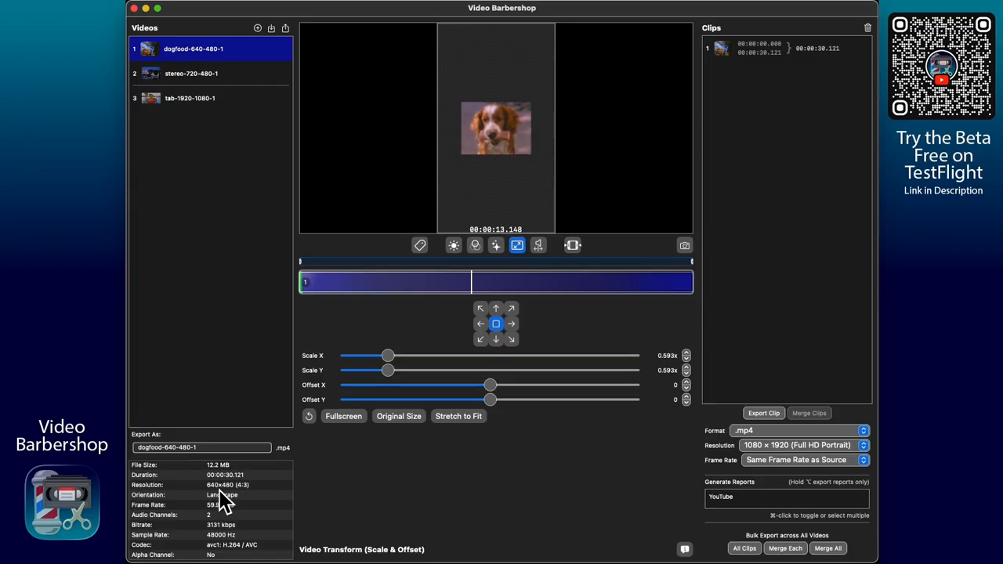
# Try the left, top-left, top, top-right, bottom-right and bottom alignments for the video and return it to the center
pyautogui.click(482, 324)
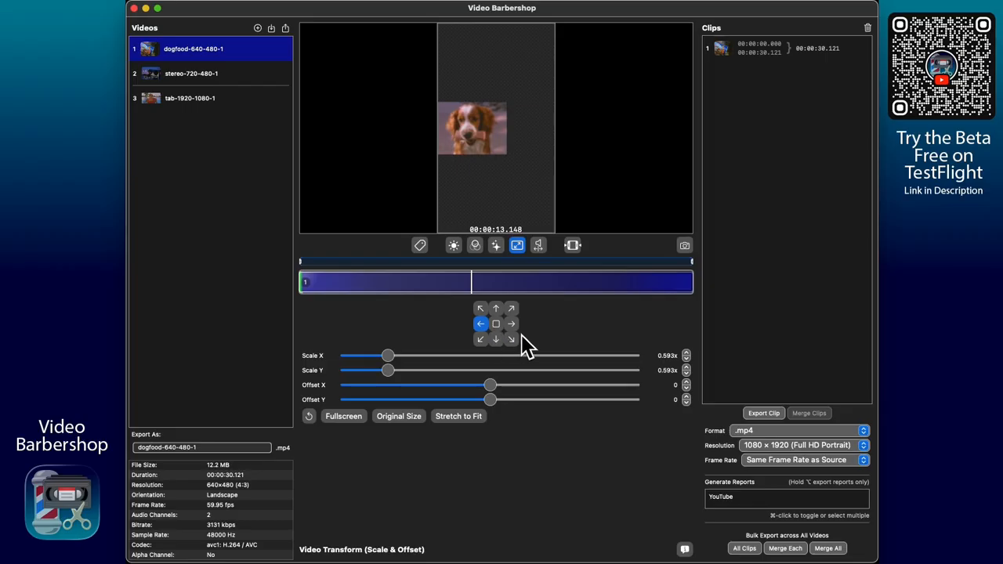
pyautogui.click(481, 308)
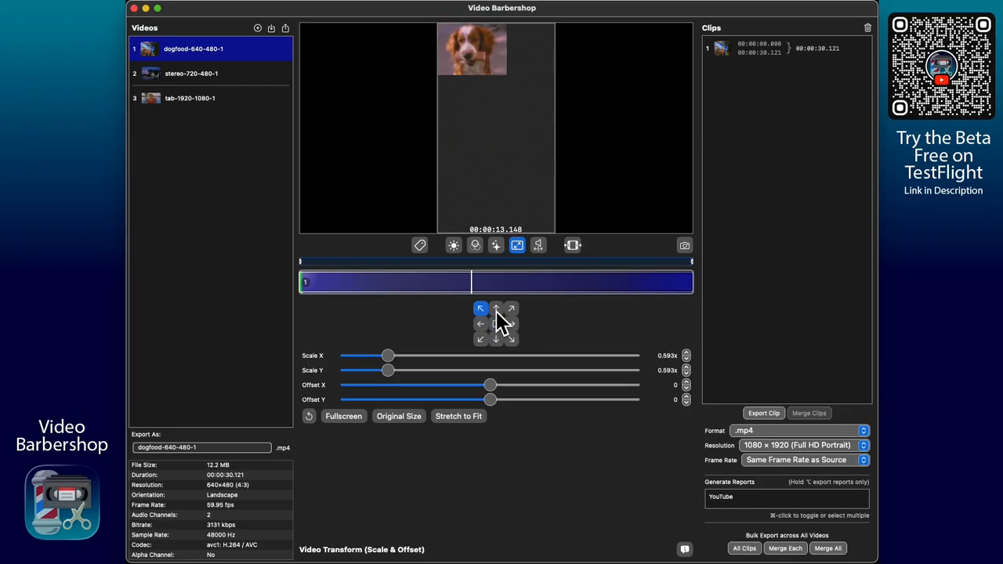
pyautogui.click(497, 310)
pyautogui.click(511, 309)
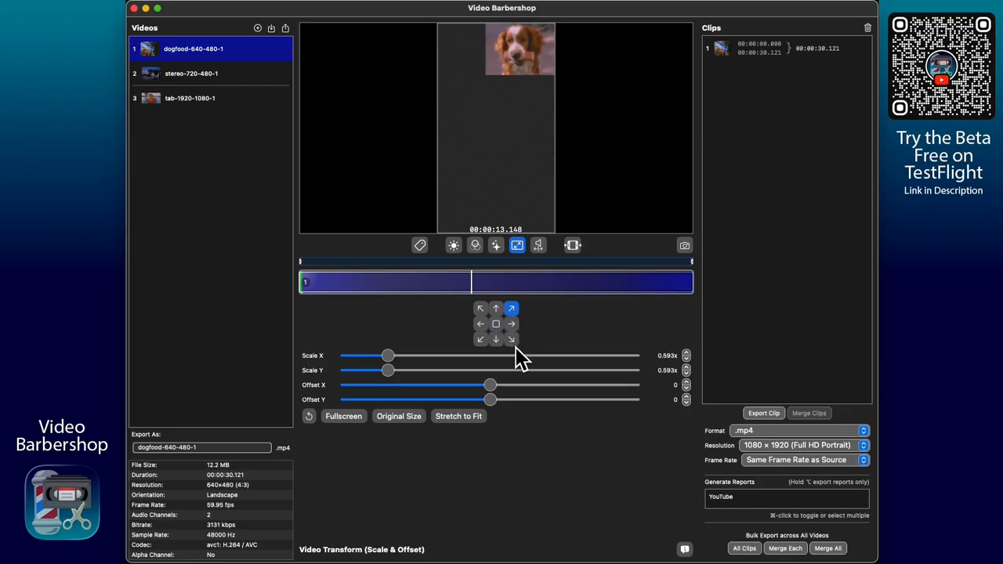
pyautogui.click(510, 339)
pyautogui.click(497, 340)
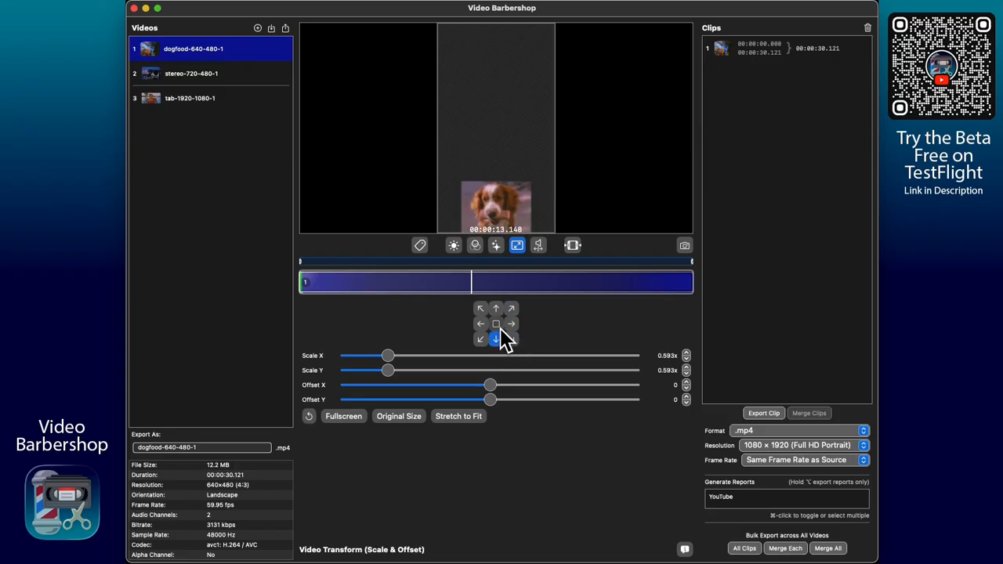
pyautogui.click(496, 324)
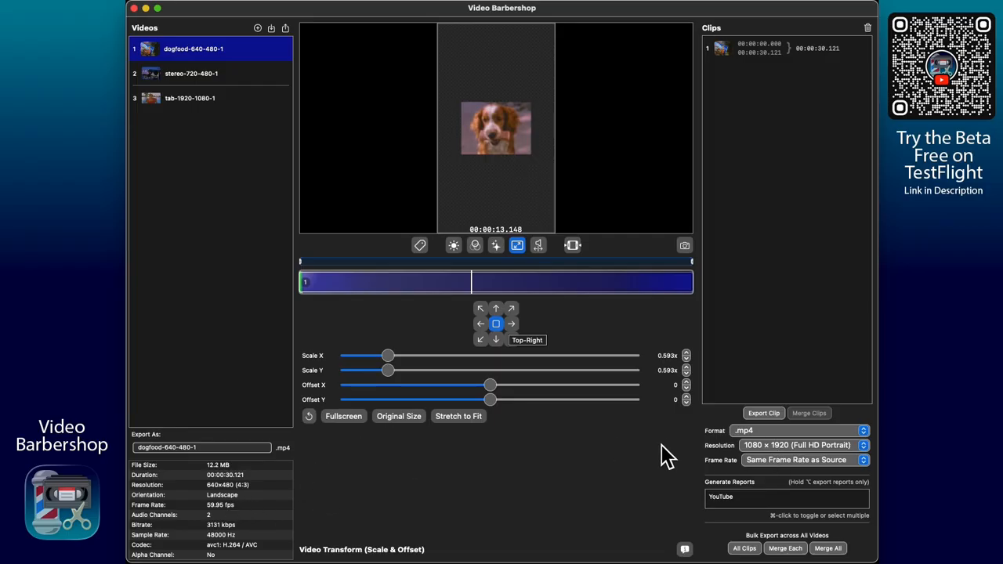
# Set the export resolution to 320 × 240 (QVGA 4:3) and reset the video's transform, previewing at about 00:00:14.4
pyautogui.click(789, 444)
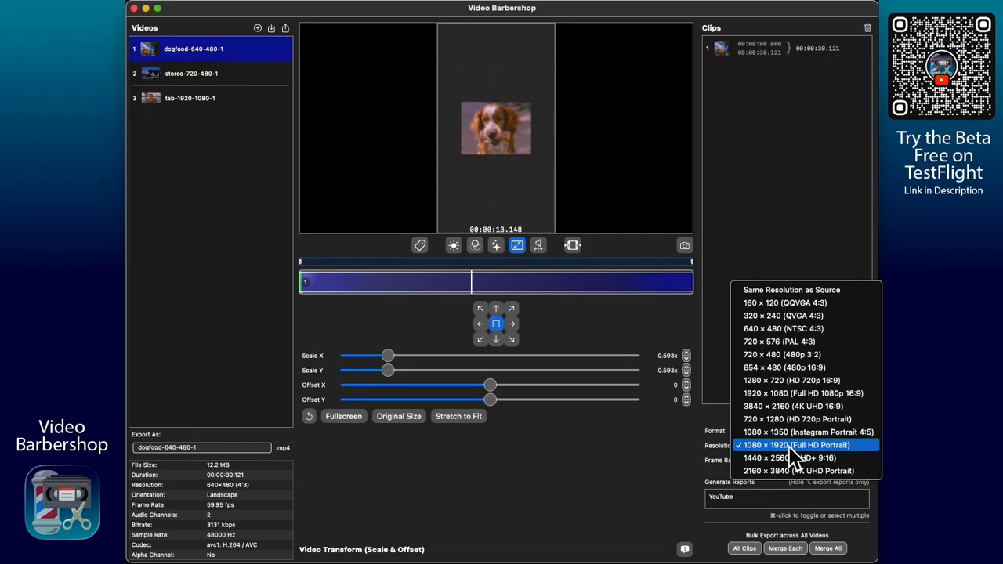
pyautogui.click(797, 315)
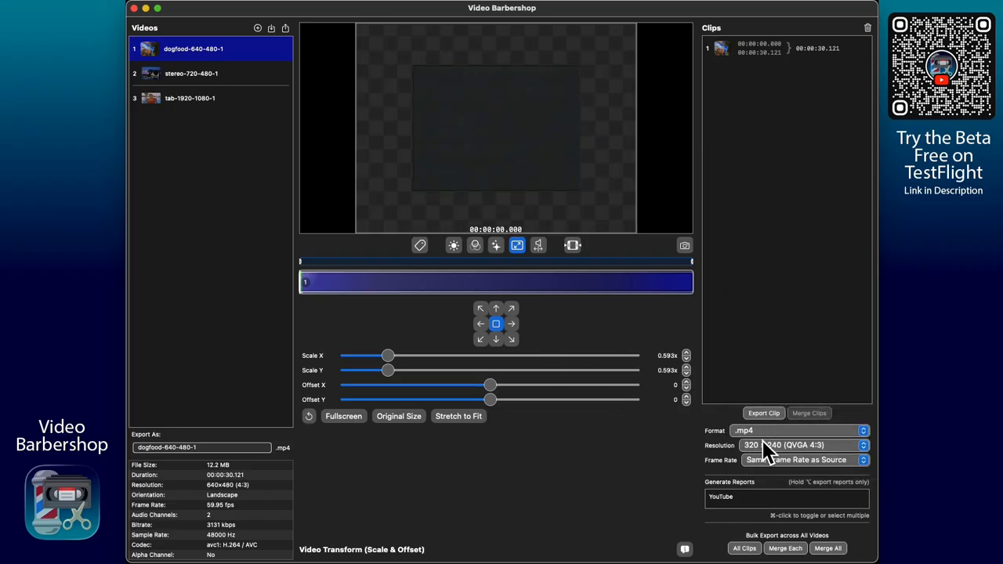
pyautogui.click(310, 416)
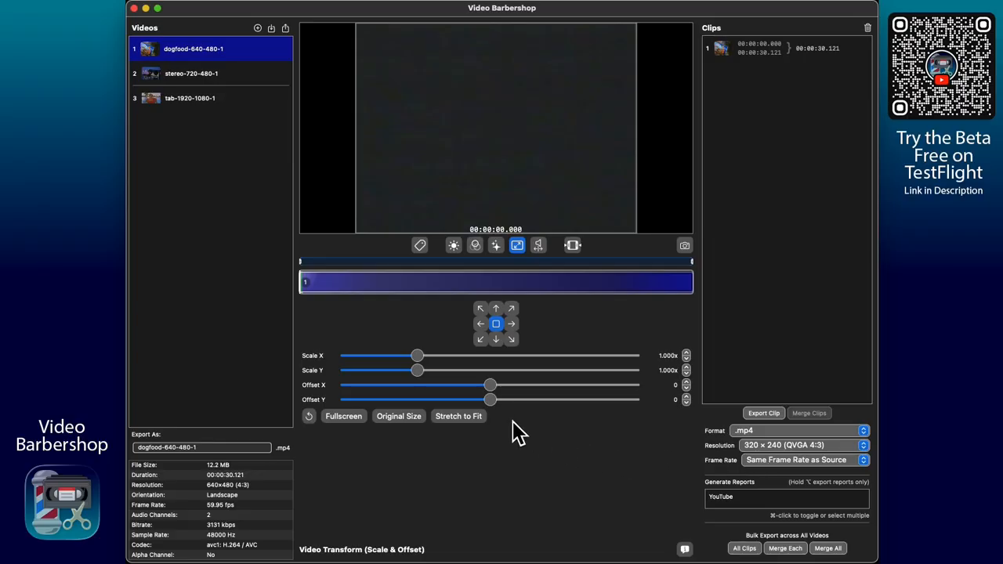
pyautogui.moveTo(405, 285); pyautogui.dragTo(491, 284)
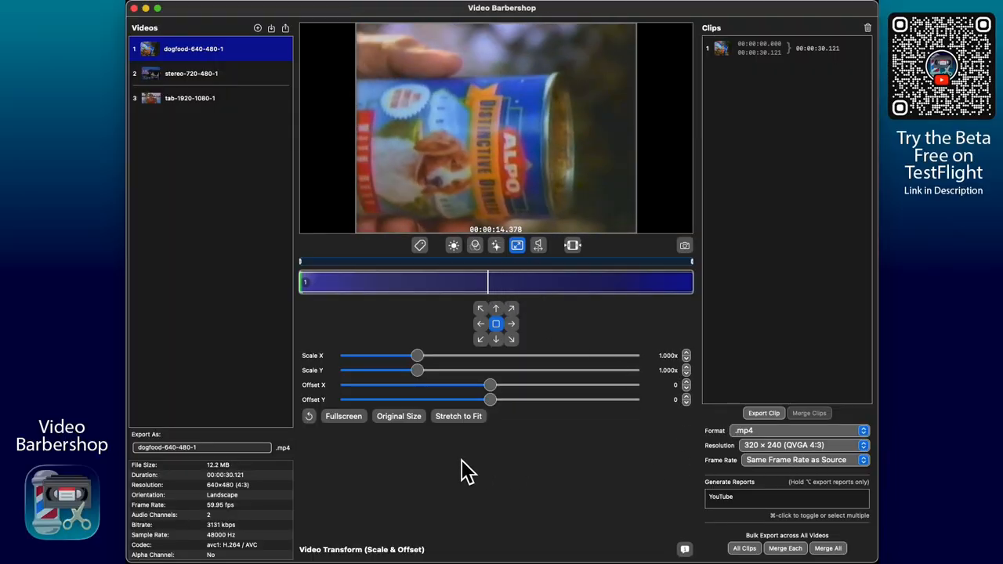
# Scale the video to its original size and align it to the left, previewing at about 00:00:14.7
pyautogui.click(400, 418)
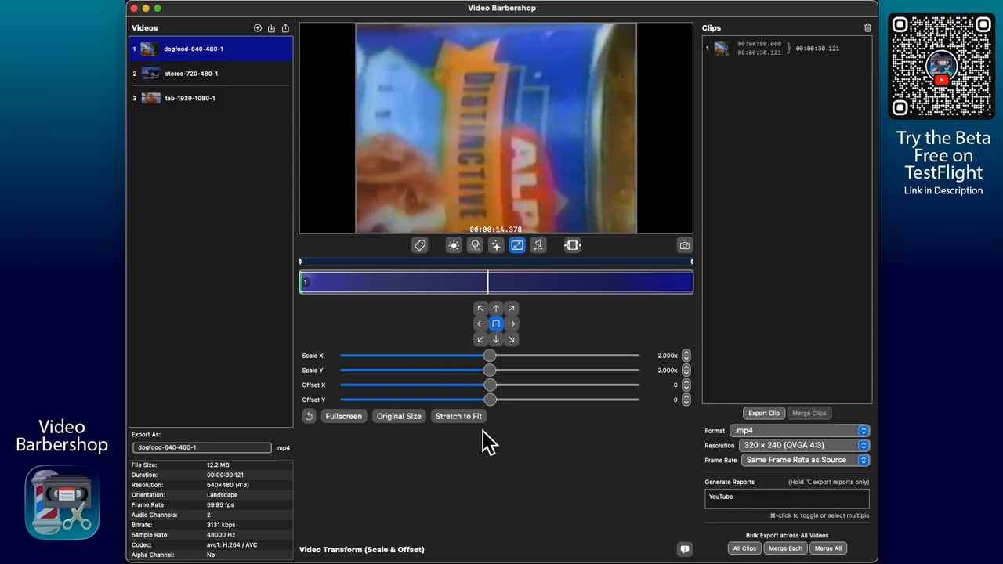
pyautogui.moveTo(488, 283)
pyautogui.mouseDown()
pyautogui.moveTo(427, 284)
pyautogui.moveTo(537, 284)
pyautogui.moveTo(495, 284)
pyautogui.mouseUp()
pyautogui.click(481, 323)
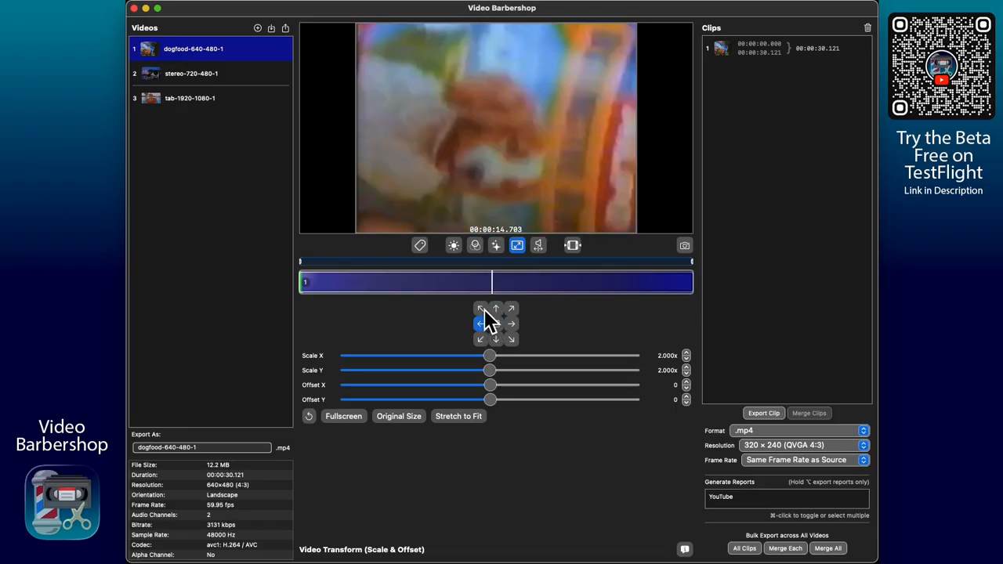
# Try the top-left and top-right alignments for the video, previewing at about 00:00:08.9, return it to the center and reset its transform
pyautogui.click(481, 310)
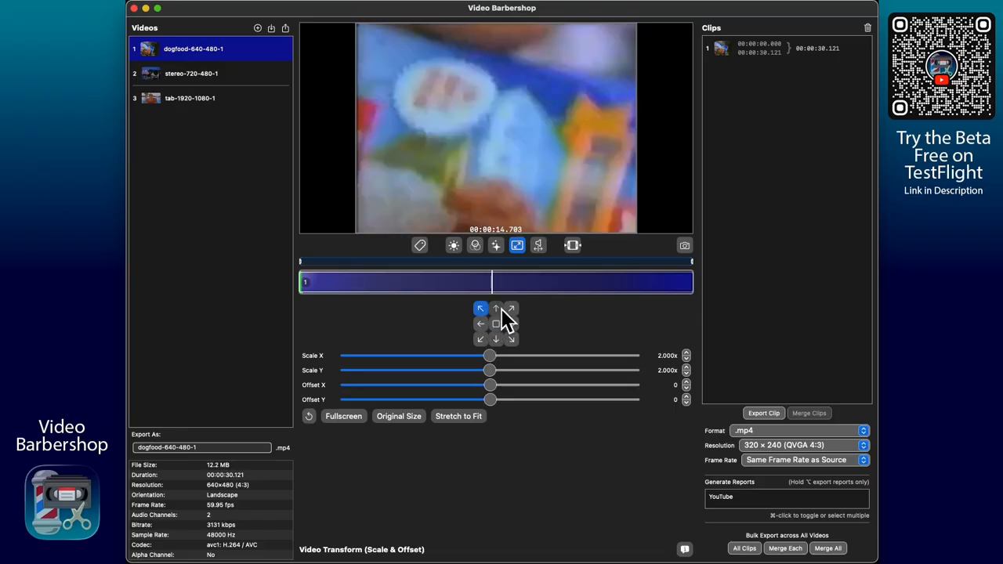
pyautogui.click(511, 309)
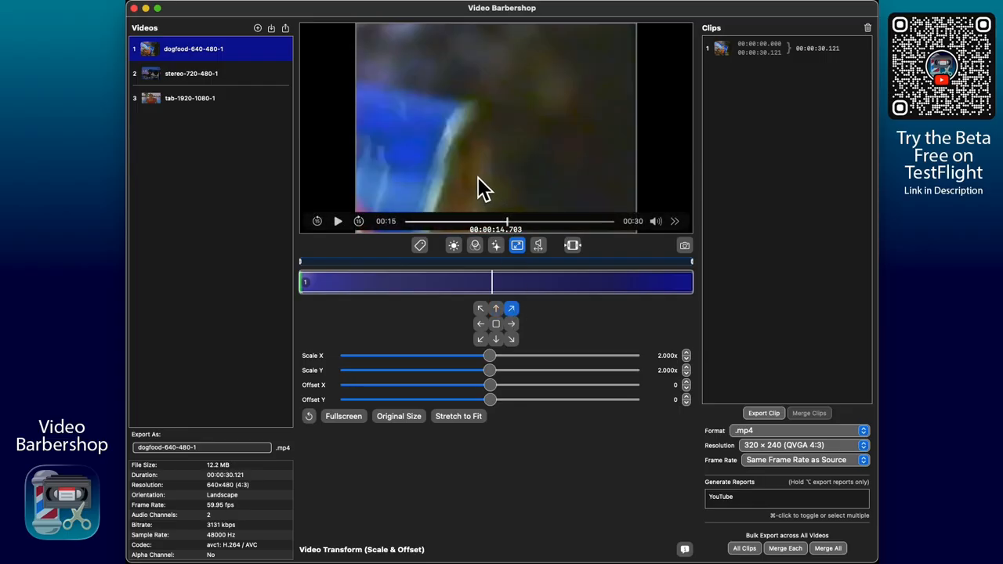
pyautogui.moveTo(495, 287); pyautogui.dragTo(416, 290)
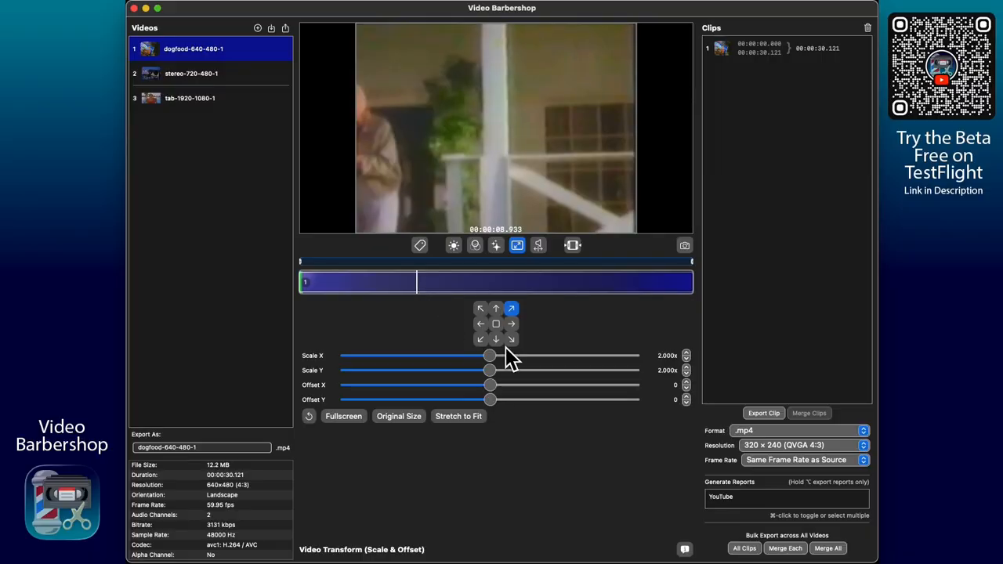
pyautogui.click(496, 325)
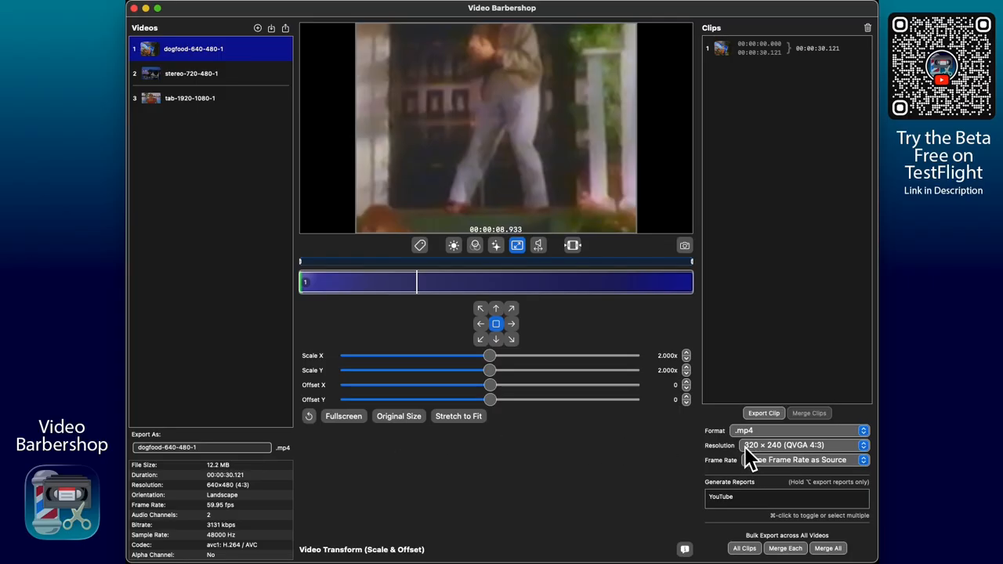
pyautogui.click(309, 416)
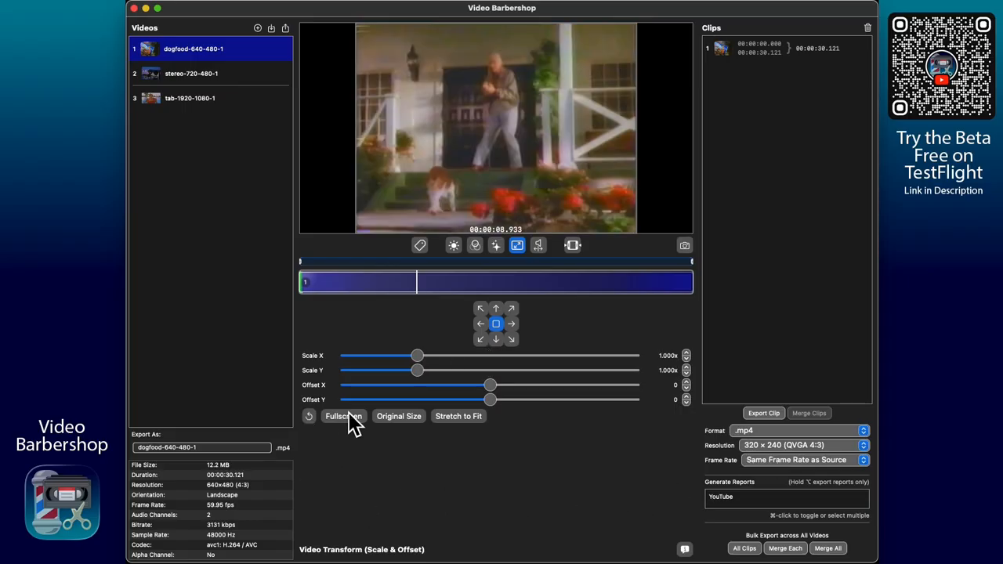
# Clip the entire stereo-720-480-1 video as a single clip
pyautogui.click(213, 76)
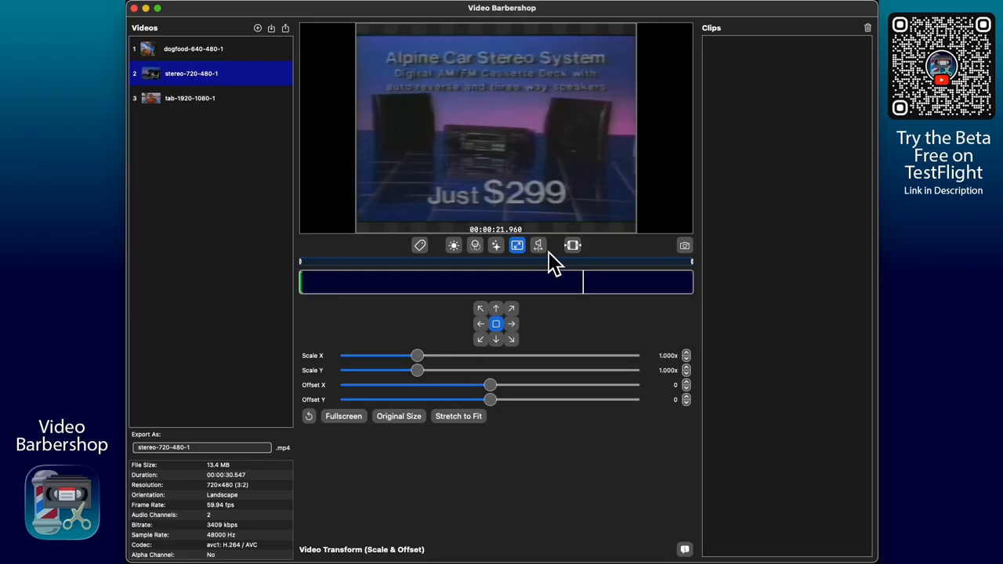
pyautogui.click(573, 245)
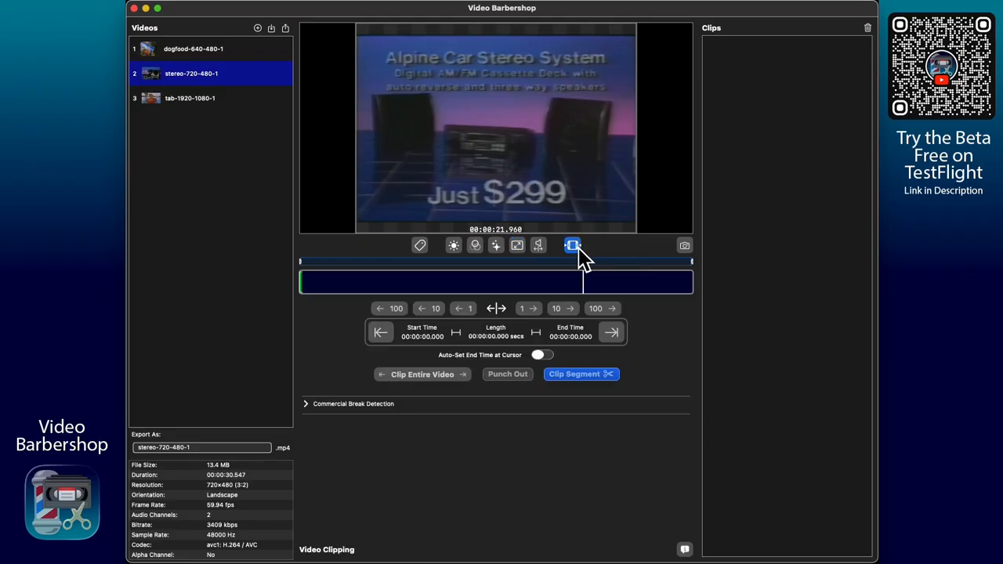
pyautogui.click(429, 376)
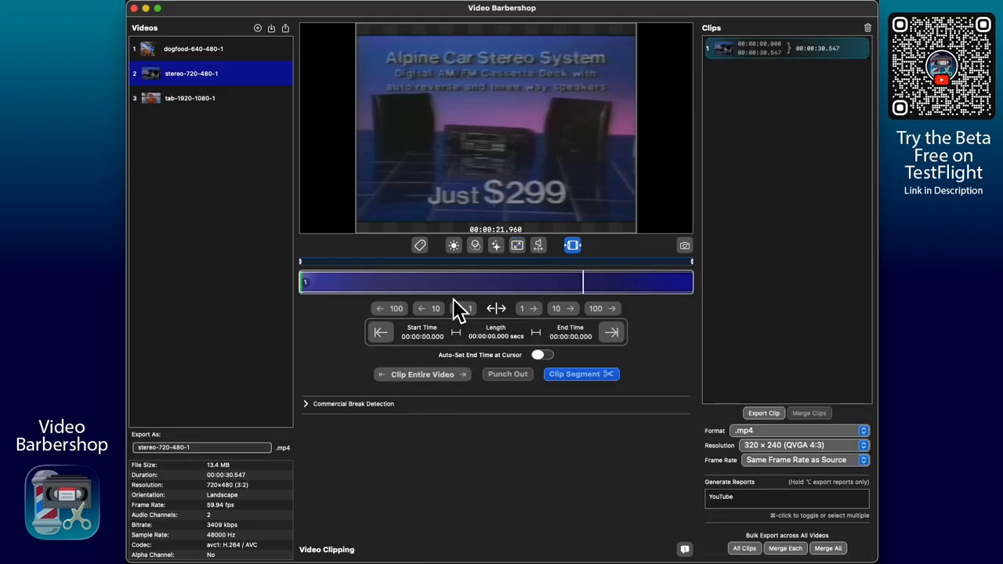
# Set the export resolution to 640 × 480 (NTSC 4:3) and preview the stereo video at about 00:00:12.5
pyautogui.click(769, 446)
pyautogui.click(769, 457)
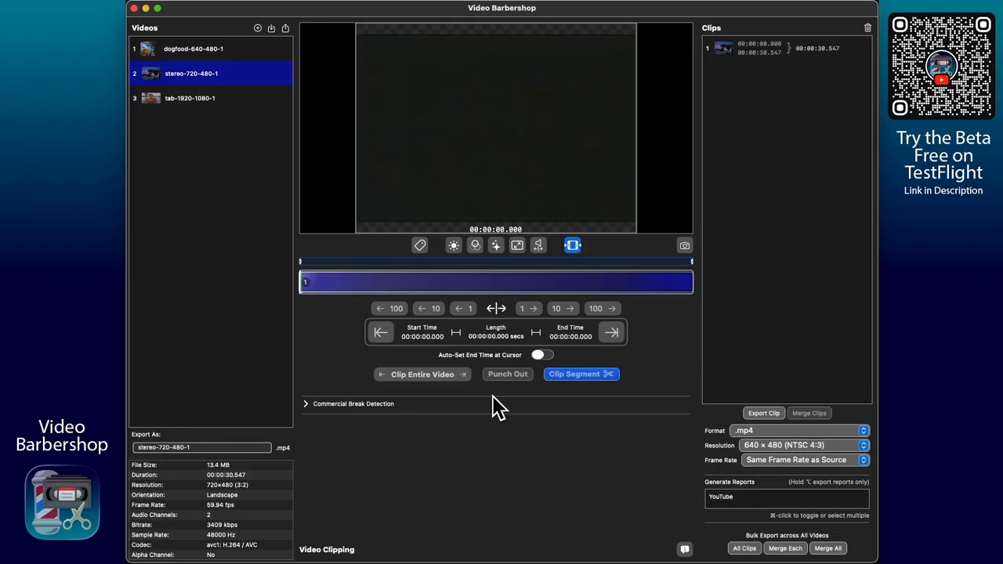
pyautogui.moveTo(472, 289)
pyautogui.mouseDown()
pyautogui.moveTo(443, 288)
pyautogui.moveTo(459, 284)
pyautogui.mouseUp()
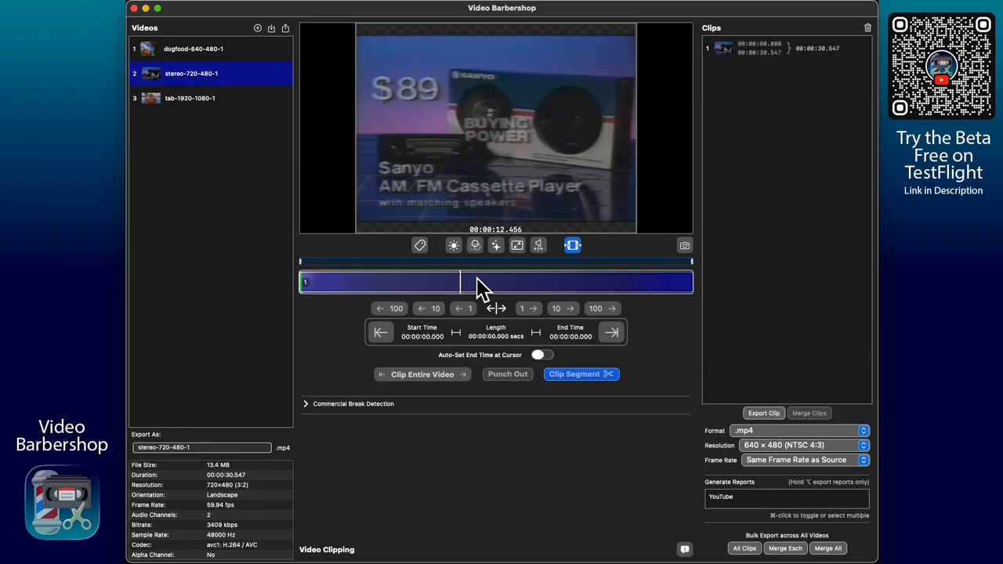
# Scale the stereo video to fill the frame with the Fullscreen transform, resetting it once for comparison and reapplying it
pyautogui.click(517, 248)
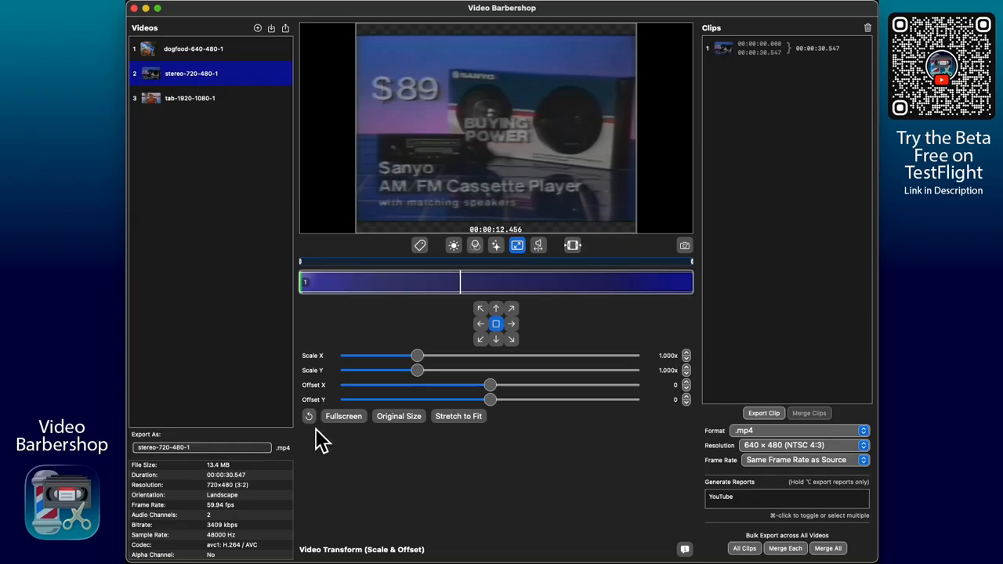
pyautogui.click(354, 419)
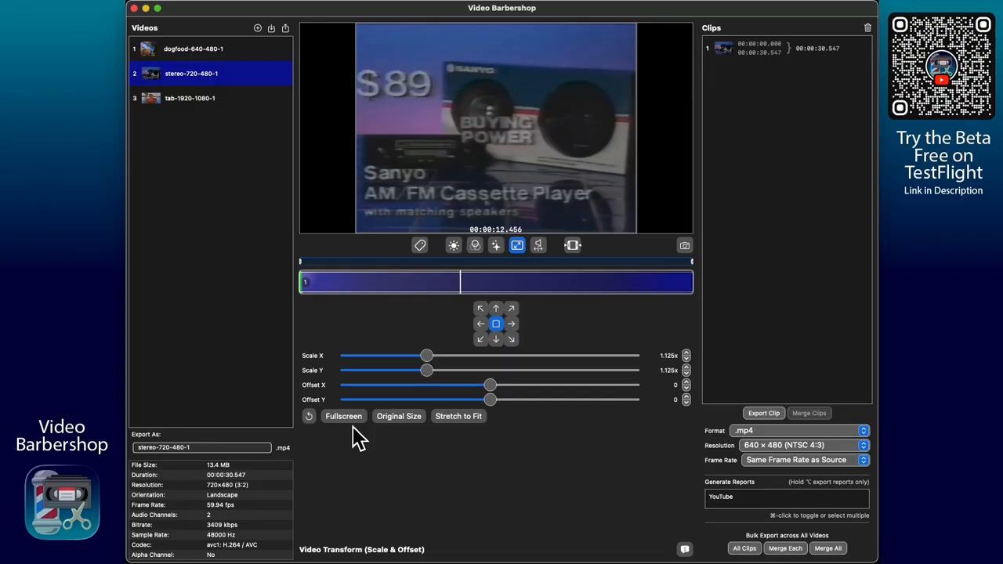
pyautogui.click(309, 416)
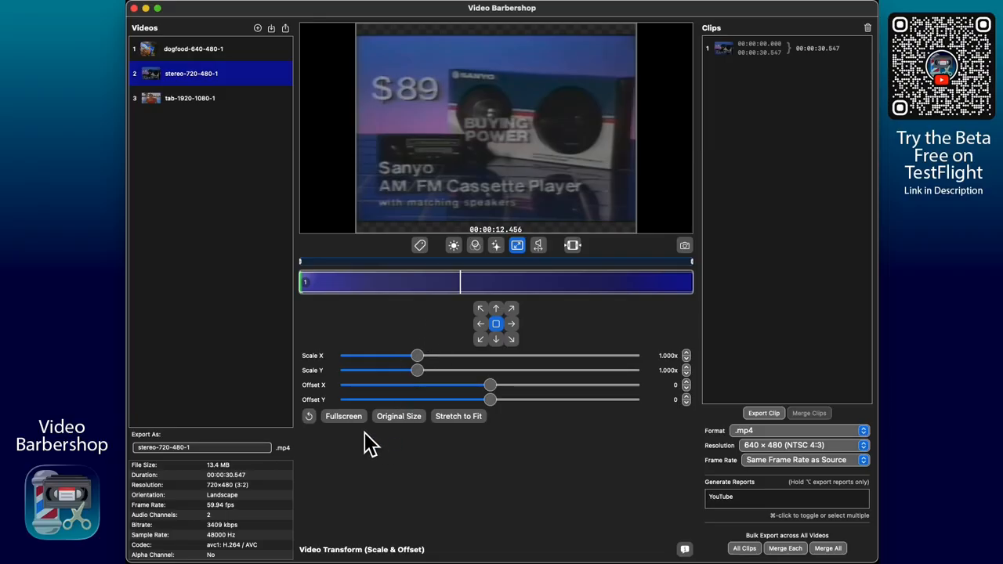
pyautogui.click(345, 418)
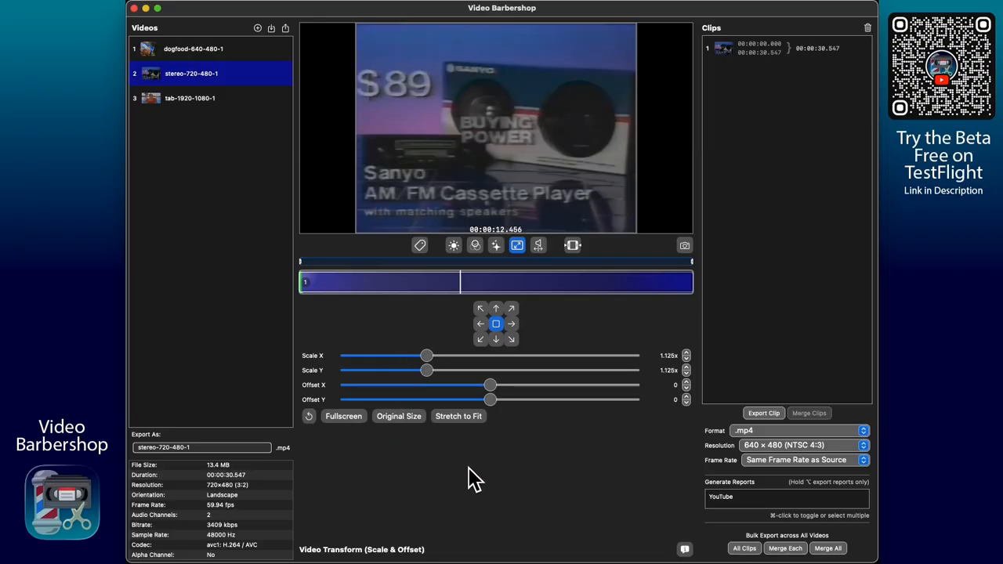
# Try the left, top-left and bottom-left alignments for the fullscreen-scaled stereo video
pyautogui.click(485, 324)
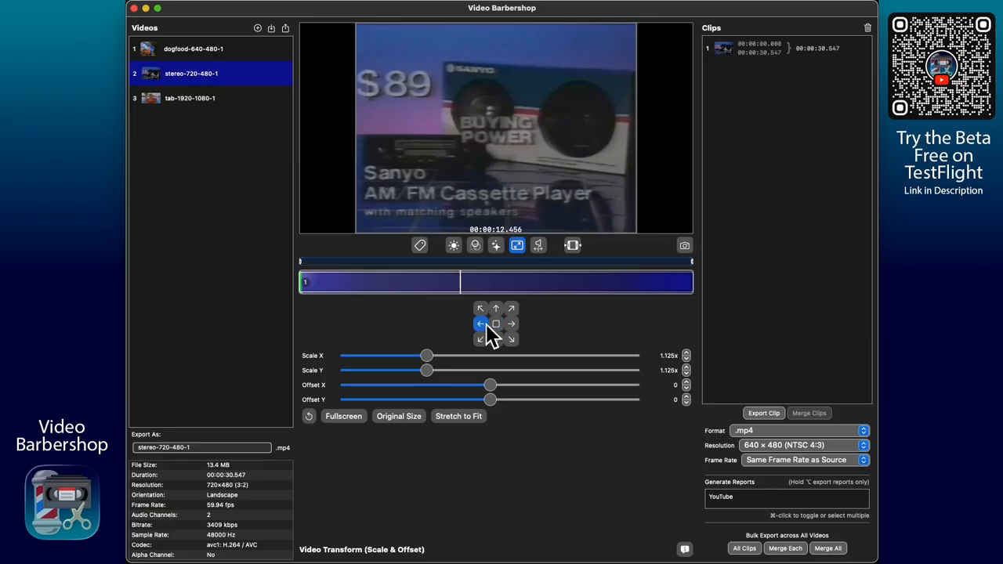
pyautogui.click(484, 311)
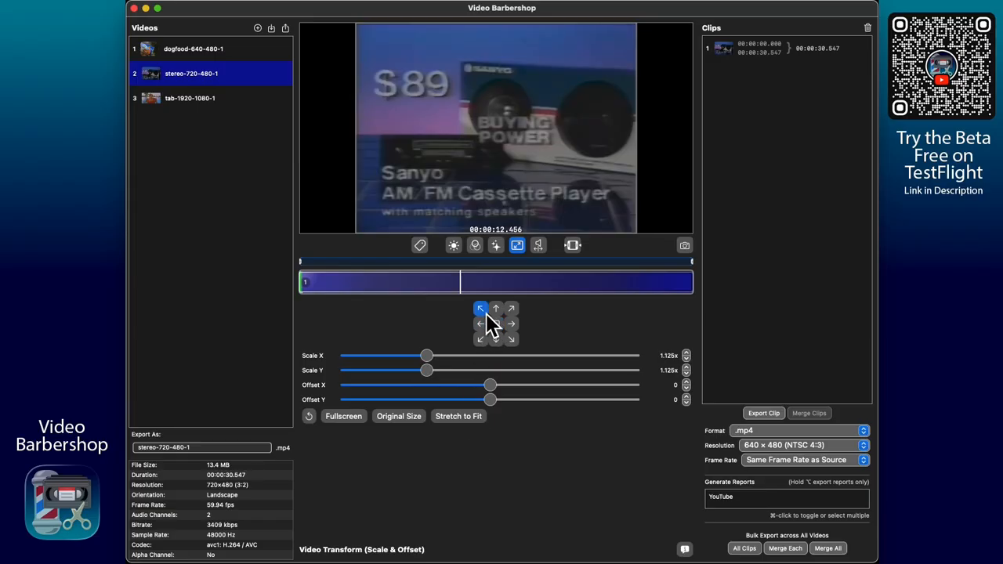
pyautogui.click(481, 339)
pyautogui.click(483, 311)
pyautogui.click(481, 338)
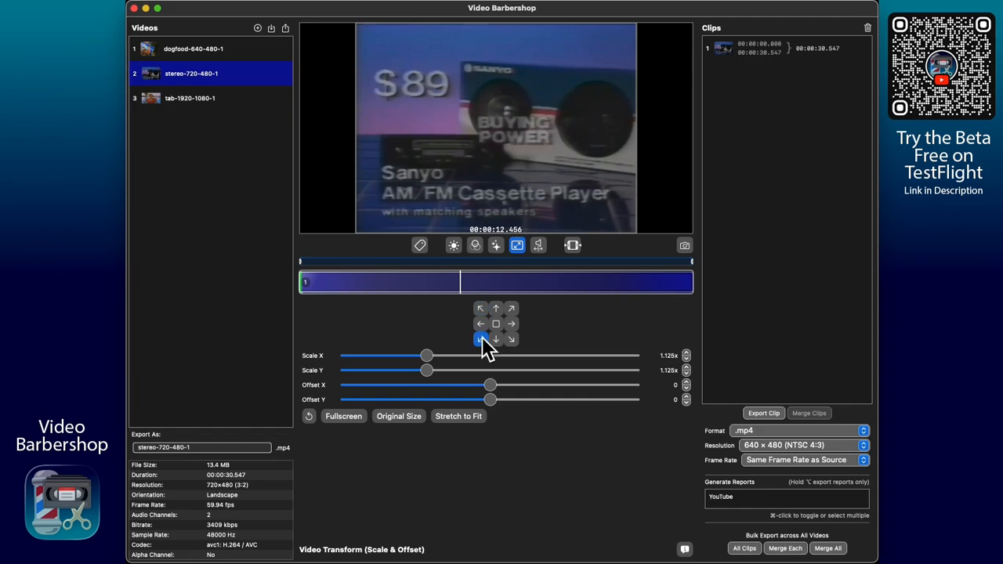
pyautogui.click(481, 323)
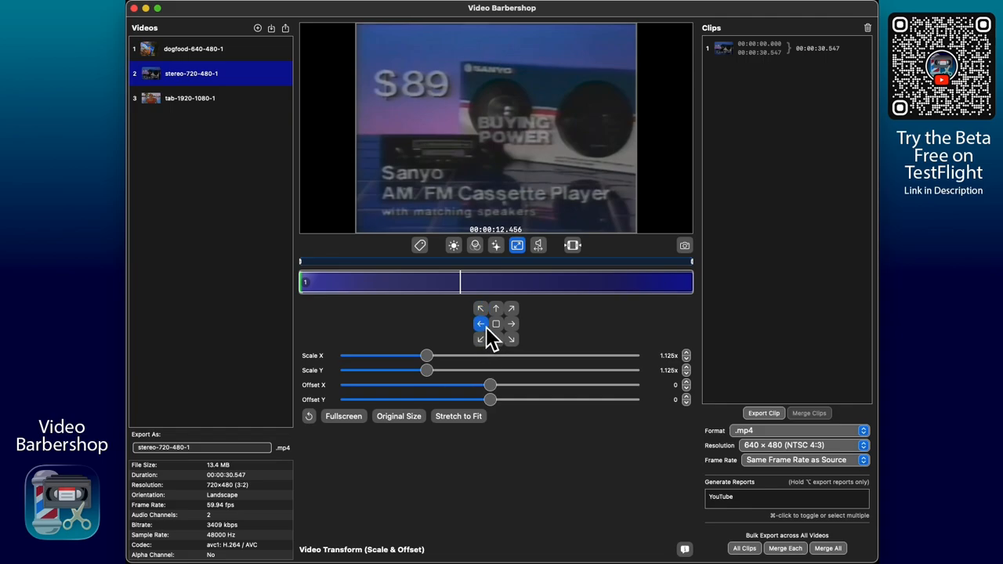
# Try the top, bottom, right and left alignments for the stereo video, return it to the center and preview a different moment
pyautogui.click(496, 310)
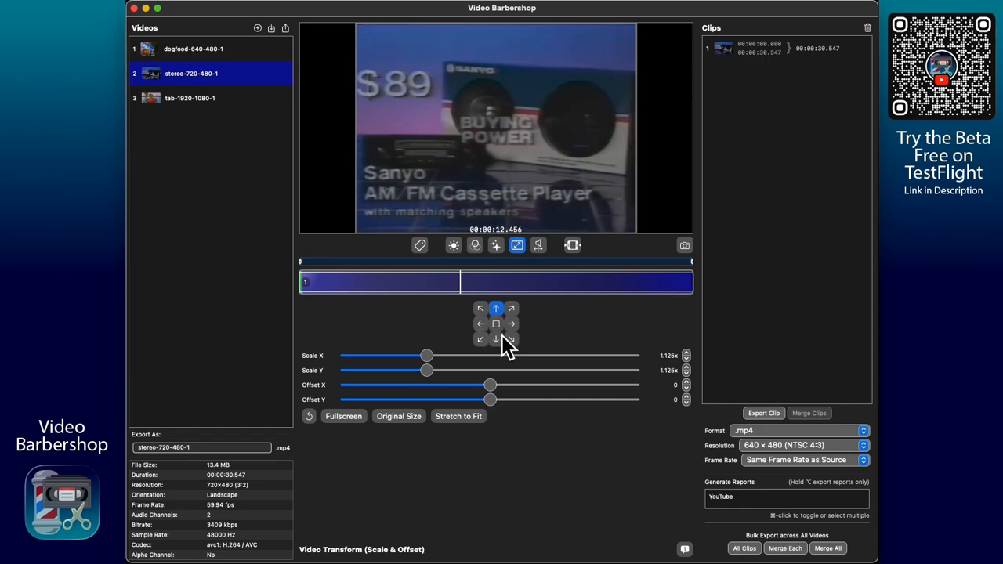
pyautogui.click(498, 342)
pyautogui.click(498, 312)
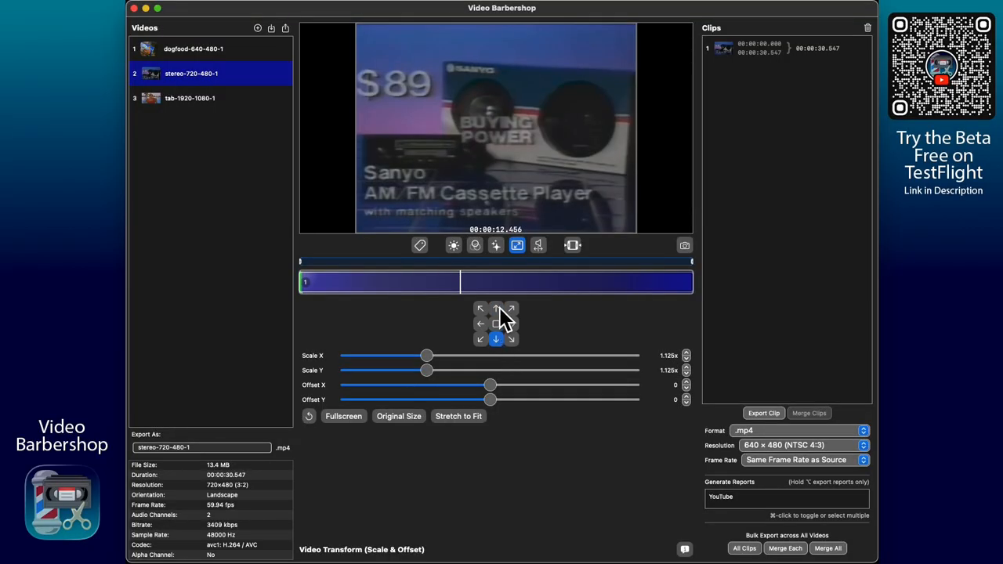
pyautogui.click(511, 324)
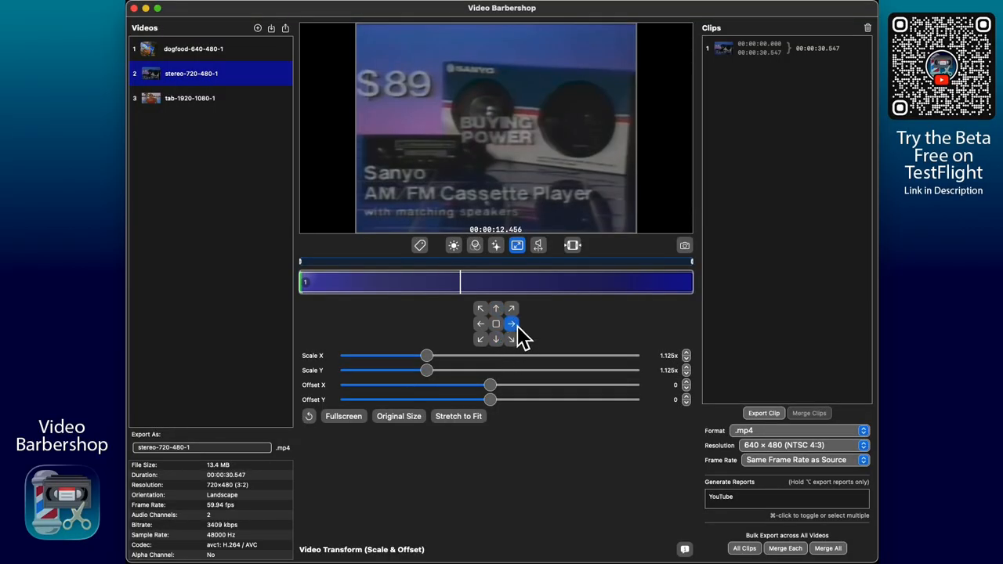
pyautogui.click(482, 327)
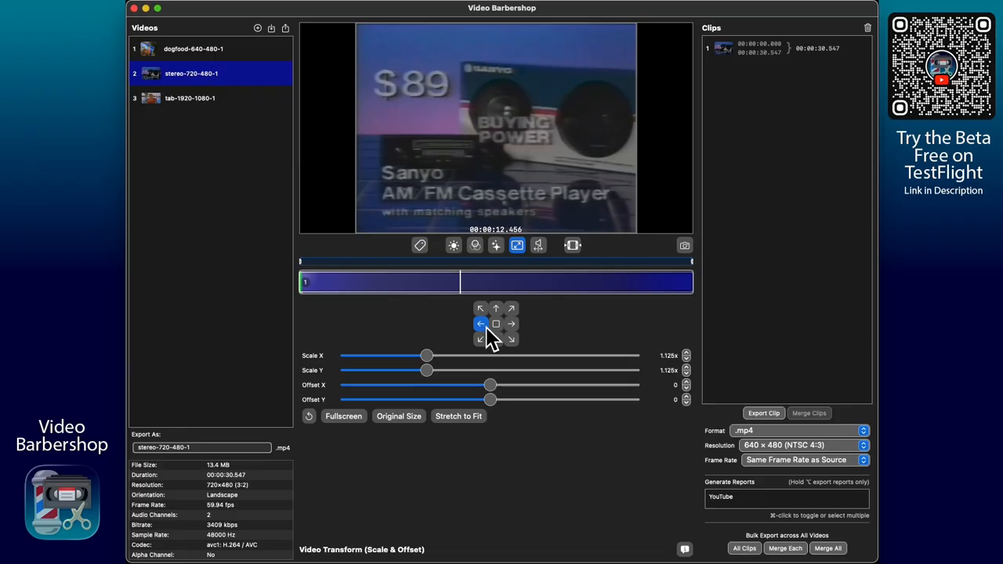
pyautogui.click(513, 326)
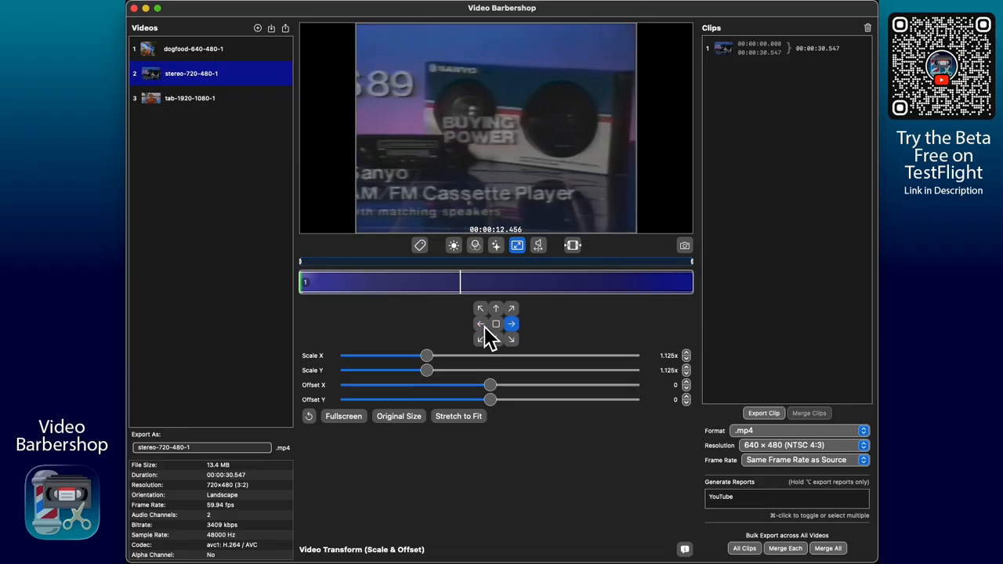
pyautogui.click(497, 326)
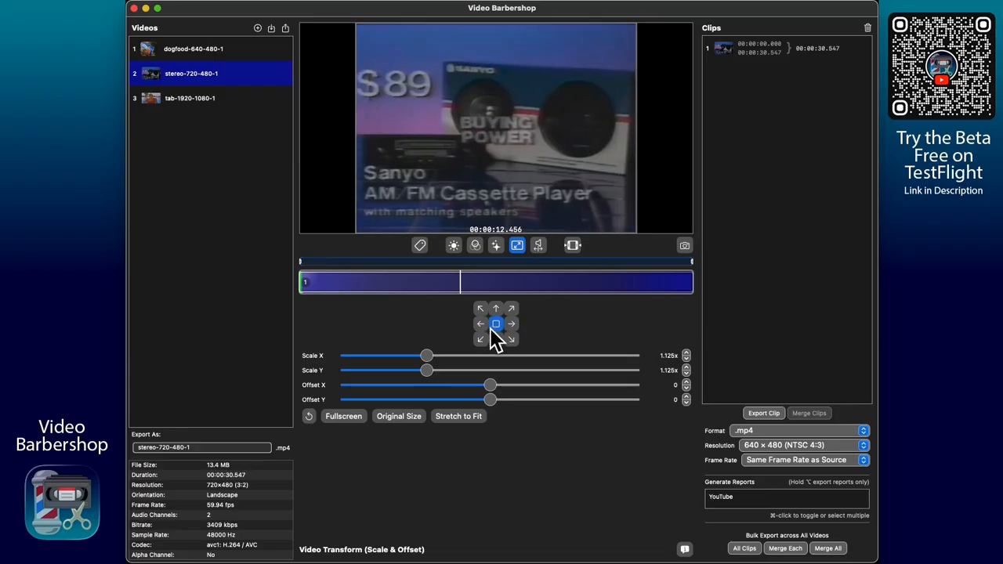
pyautogui.click(481, 324)
pyautogui.click(499, 326)
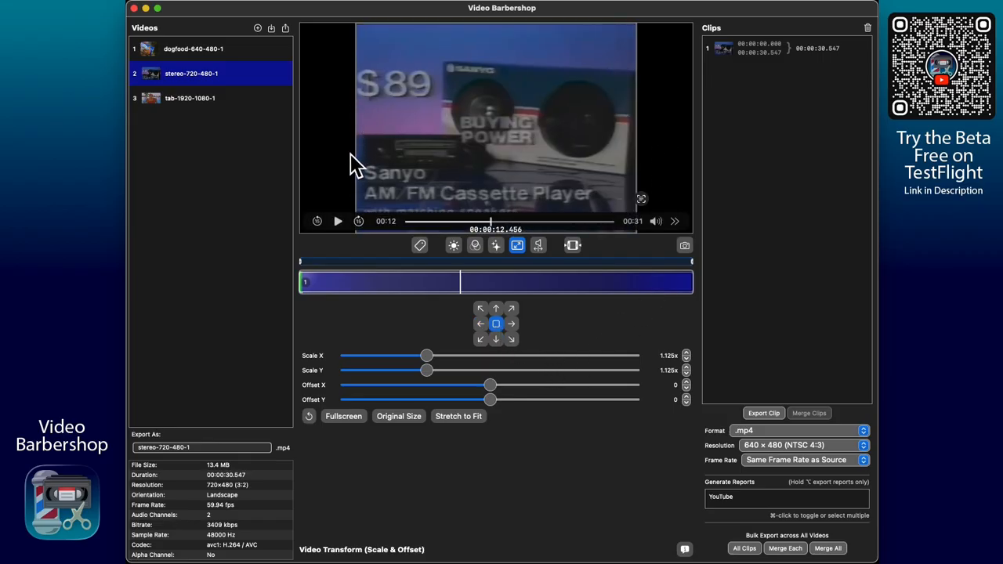
pyautogui.moveTo(490, 290); pyautogui.dragTo(560, 296)
# Scale the tab-1920-1080-1 video to Fullscreen, previewing at about 00:00:08.9, and compare it with the reset transform before reapplying the scale
pyautogui.click(201, 101)
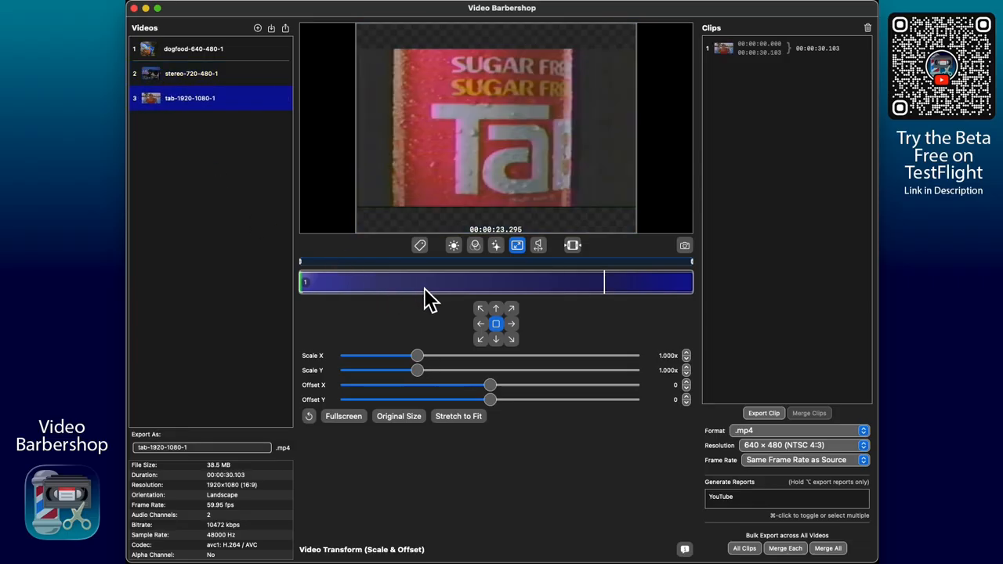
pyautogui.click(350, 416)
pyautogui.moveTo(524, 287); pyautogui.dragTo(419, 277)
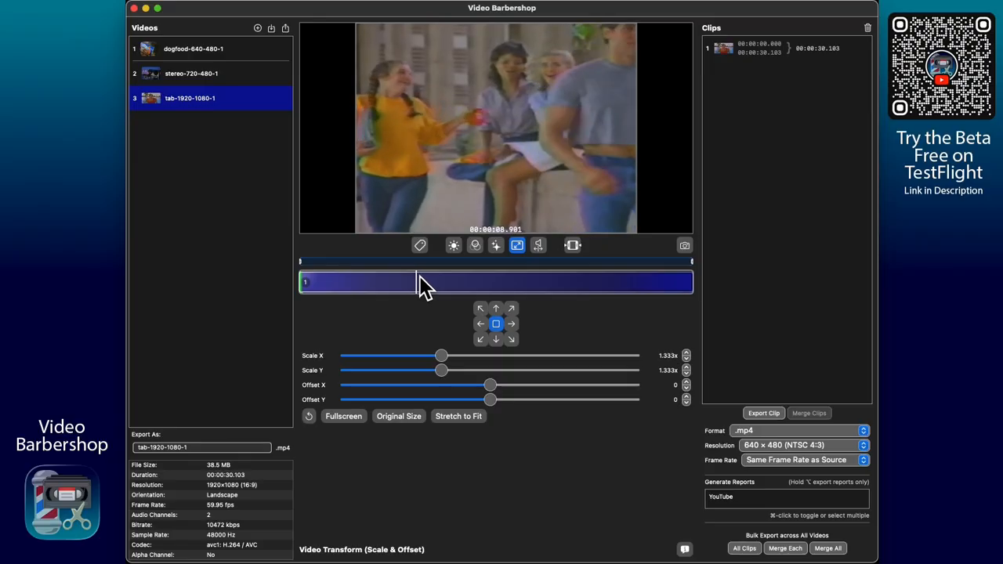
pyautogui.moveTo(578, 196)
pyautogui.click(309, 417)
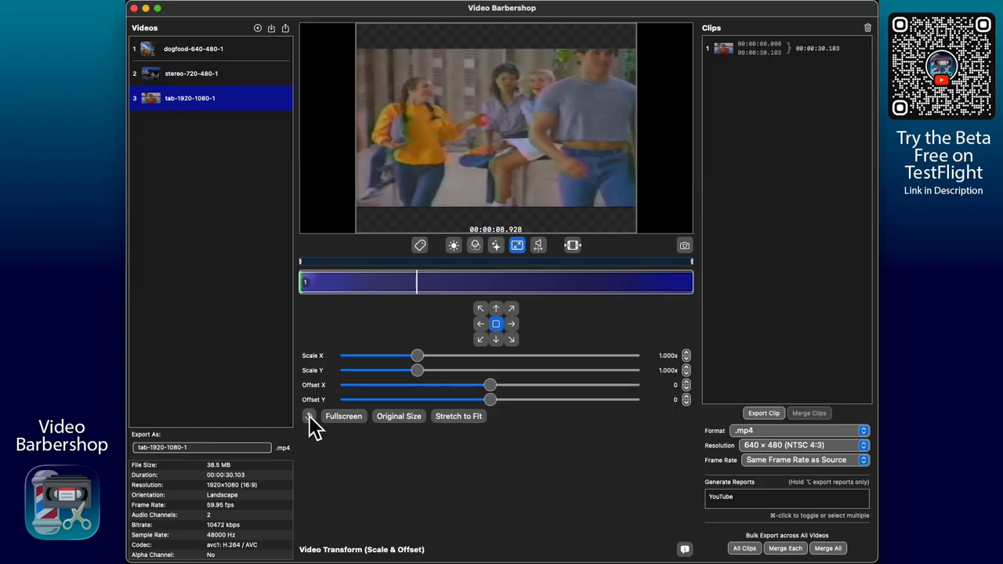
pyautogui.moveTo(359, 127)
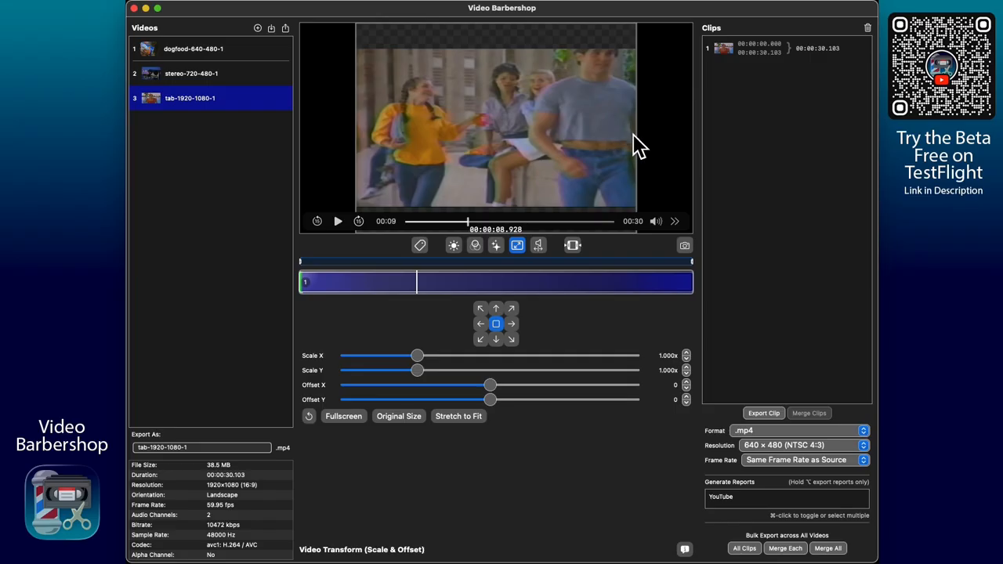
pyautogui.click(346, 417)
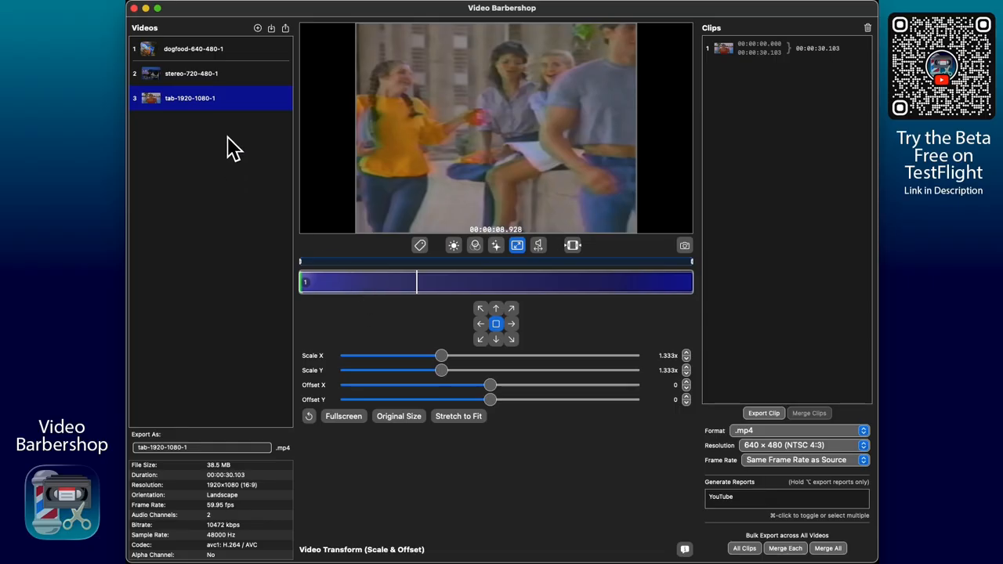
# Set the export resolution to 1080 × 1920 (Full HD Portrait) for the dogfood-640-480-1 video and preview it at about 00:00:15.1
pyautogui.click(219, 56)
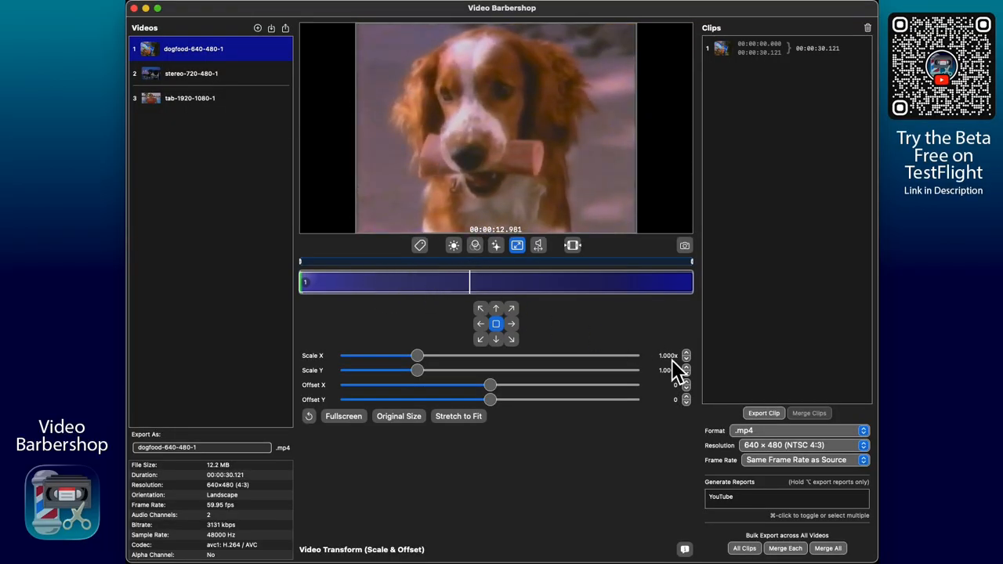
pyautogui.click(785, 446)
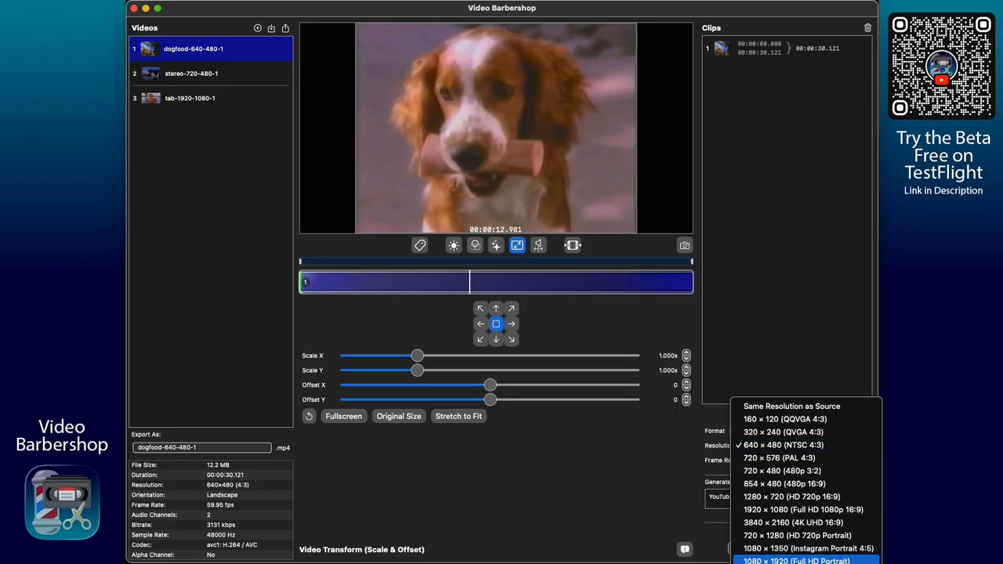
pyautogui.click(796, 559)
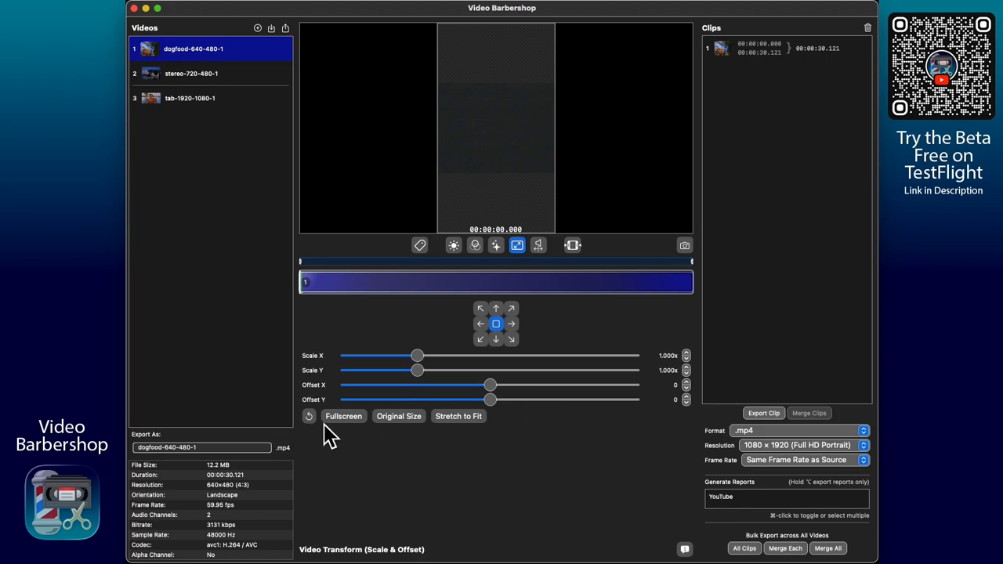
pyautogui.click(366, 283)
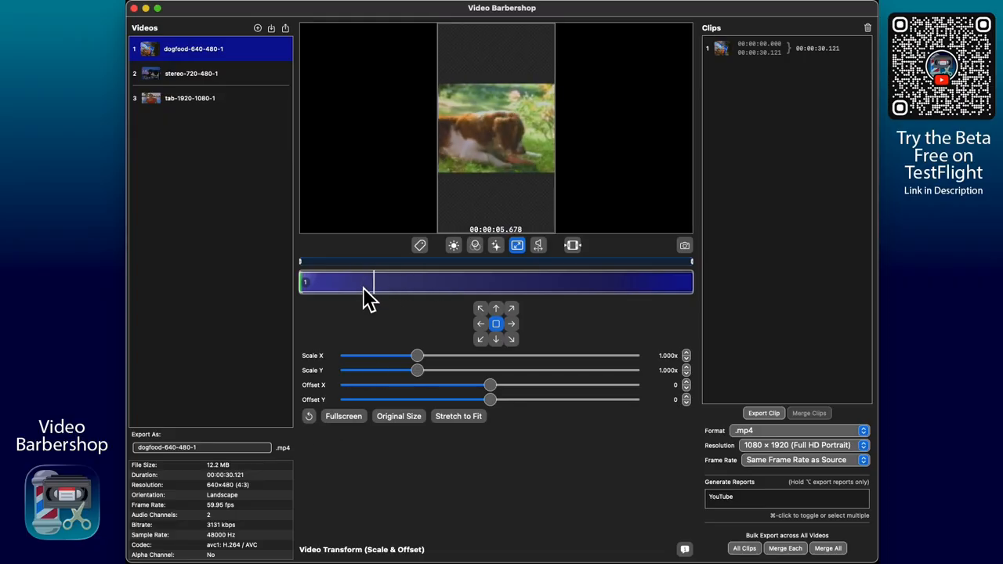
pyautogui.moveTo(358, 287); pyautogui.dragTo(498, 290)
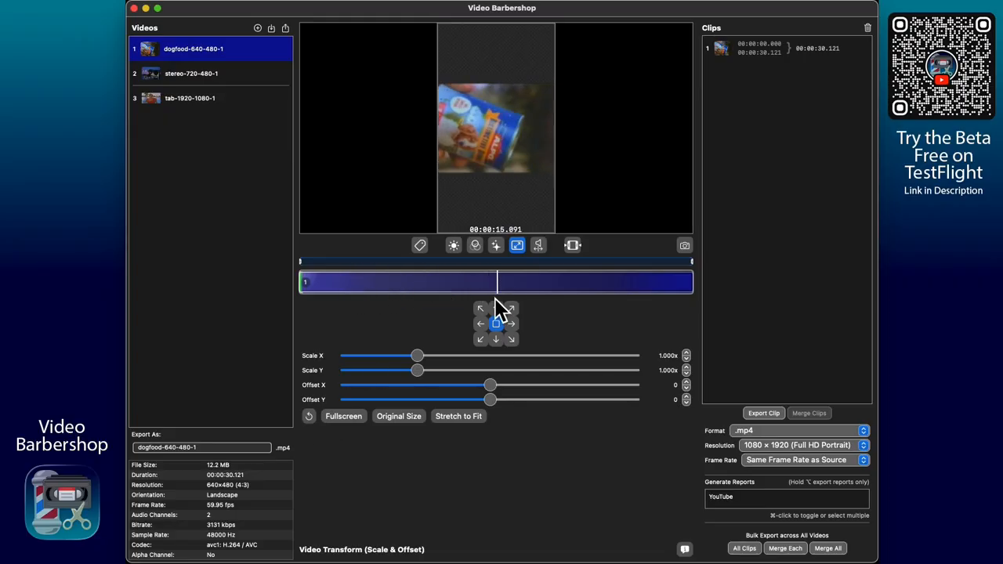
# Scale the dogfood-640-480-1 video to Fullscreen and create a clip from 00:00:06.726 to 00:00:09.105
pyautogui.click(349, 418)
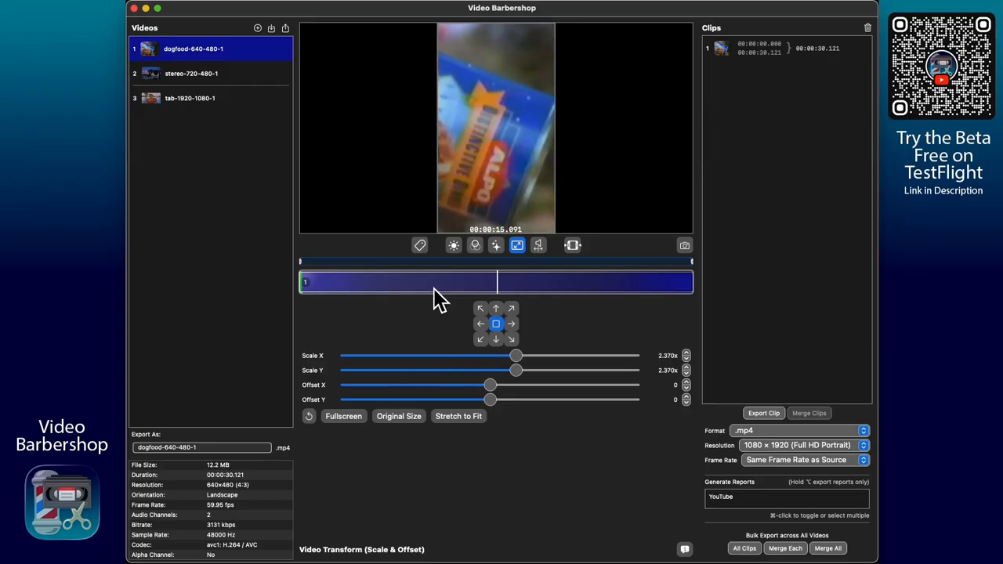
pyautogui.moveTo(479, 284); pyautogui.dragTo(391, 283)
pyautogui.click(391, 281)
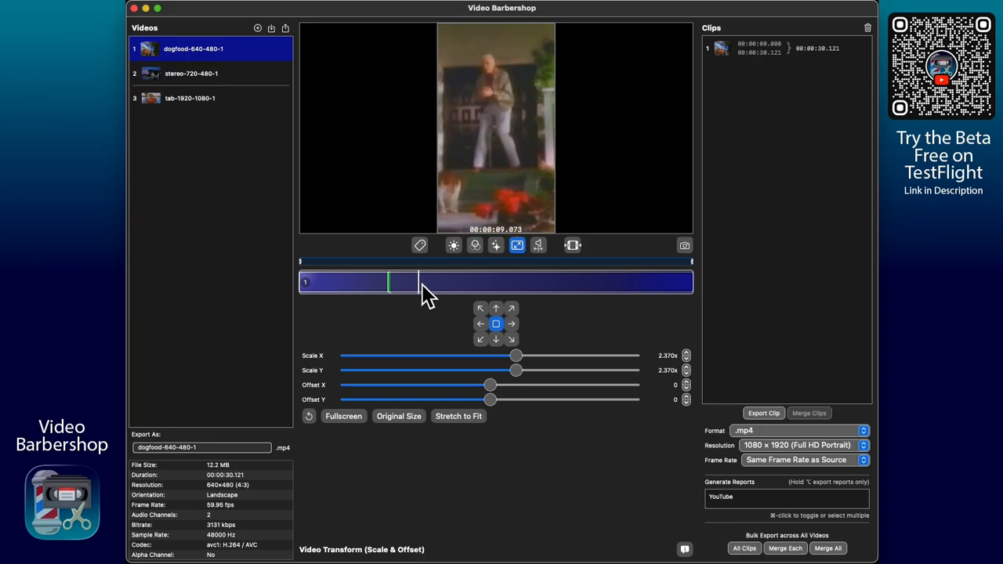
pyautogui.click(418, 282)
pyautogui.click(786, 73)
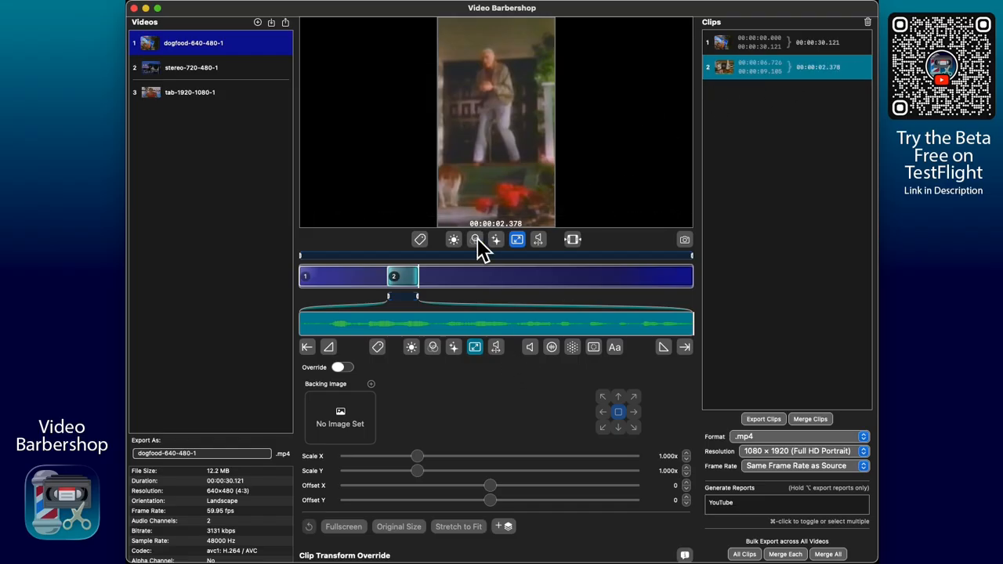
# Enable the transform override for clip 2 and set its Offset X to -326, previewing the clip's start
pyautogui.moveTo(415, 325); pyautogui.dragTo(304, 333)
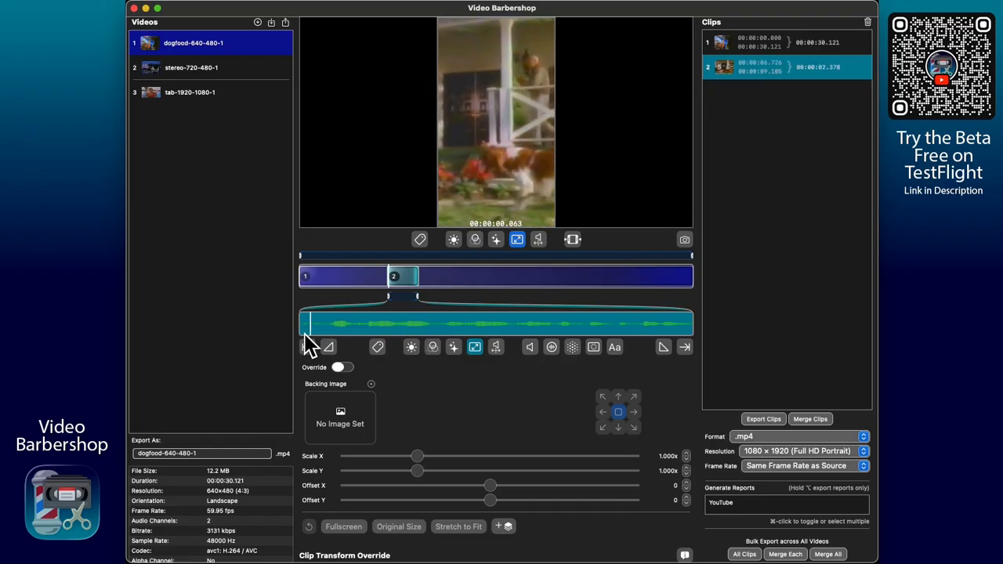
pyautogui.click(347, 368)
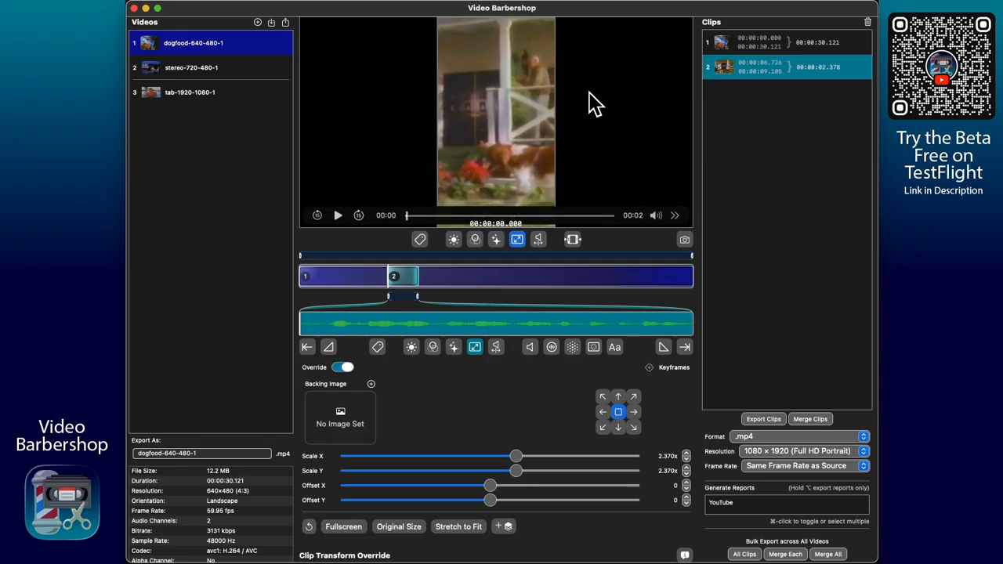
pyautogui.moveTo(489, 484); pyautogui.dragTo(456, 487)
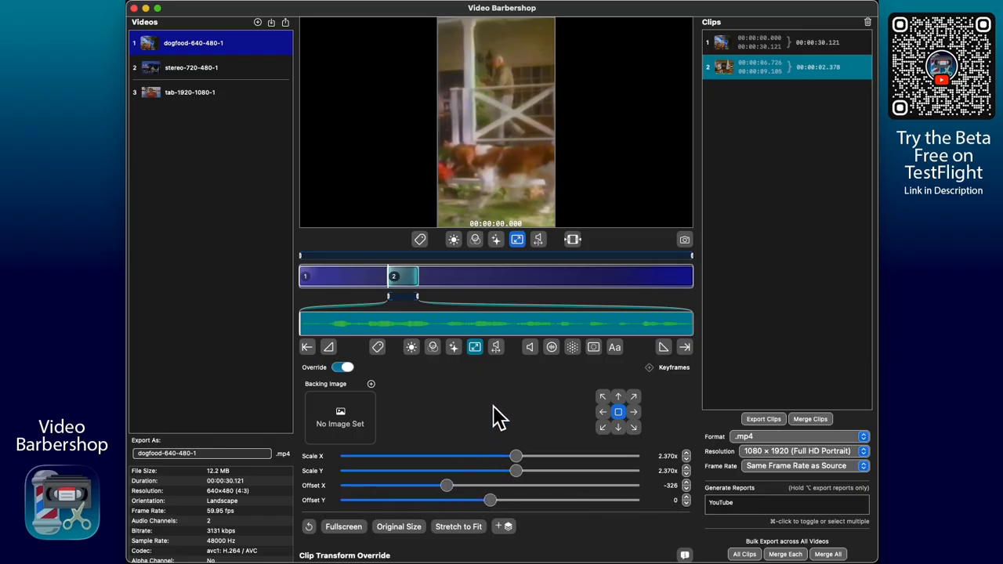
# Review the dog's movement through clip 2 and add a transform keyframe at about 00:00:01.003
pyautogui.moveTo(525, 125)
pyautogui.moveTo(506, 45)
pyautogui.click(390, 323)
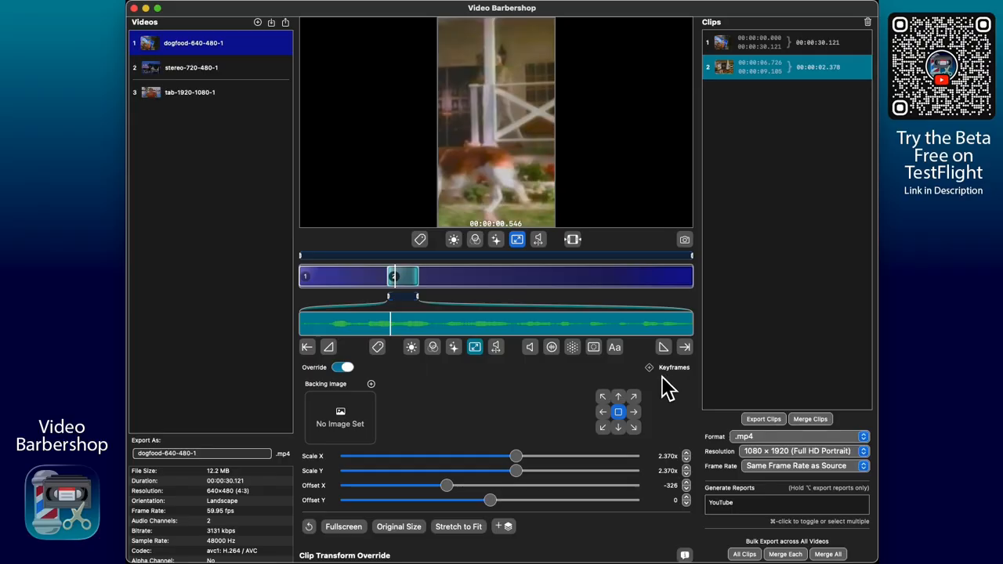
pyautogui.moveTo(438, 328); pyautogui.dragTo(287, 327)
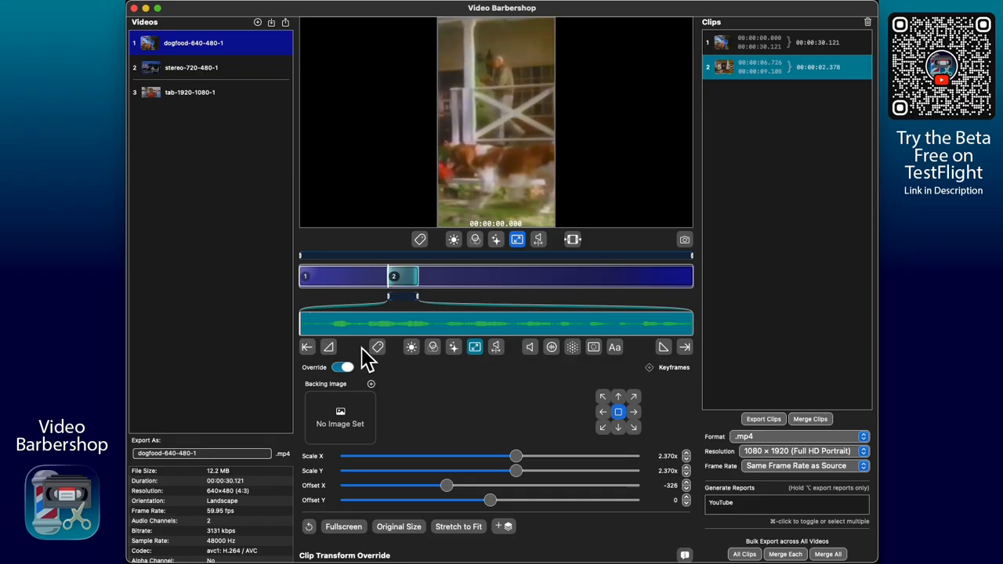
pyautogui.click(317, 327)
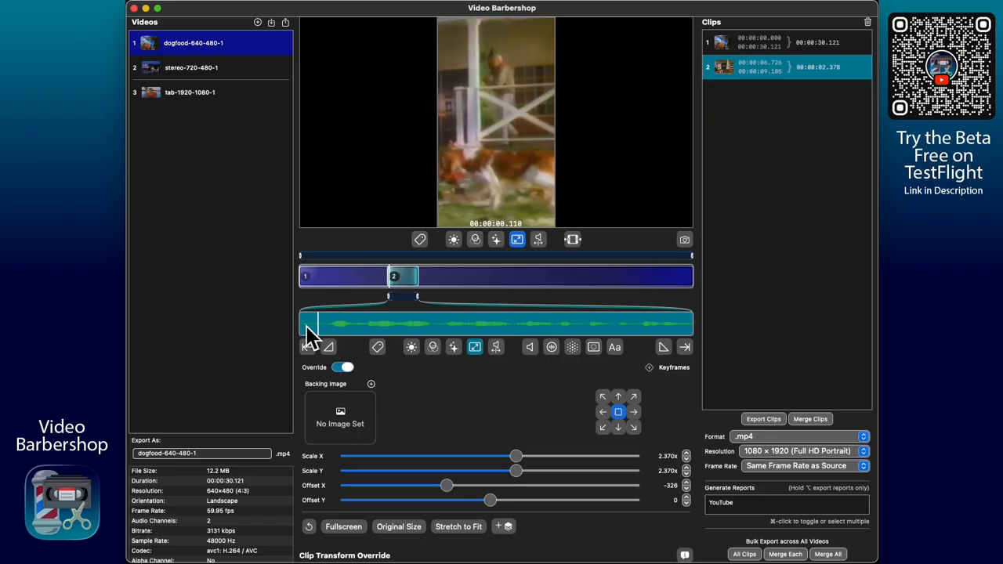
pyautogui.moveTo(316, 327); pyautogui.dragTo(465, 325)
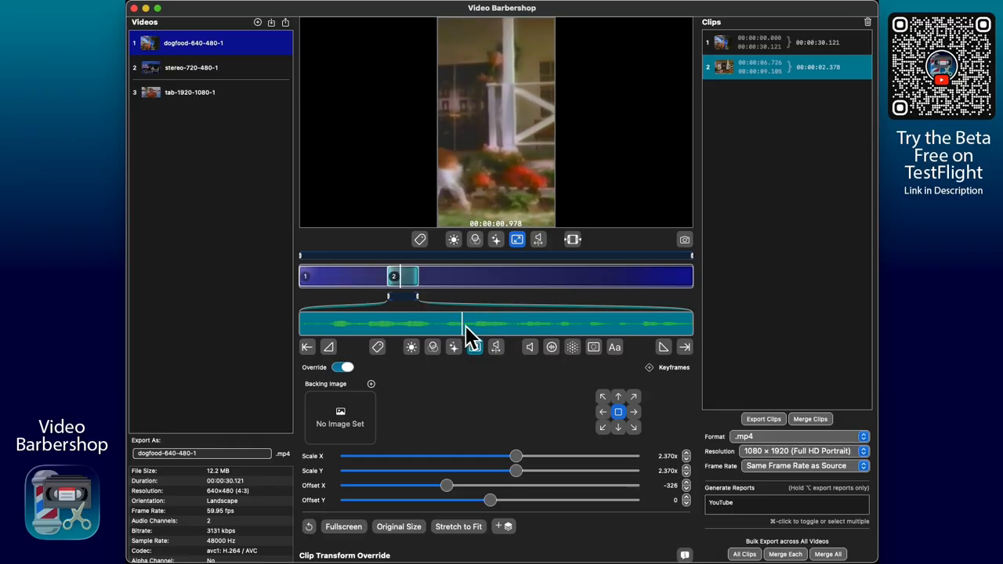
pyautogui.moveTo(465, 325); pyautogui.dragTo(515, 327)
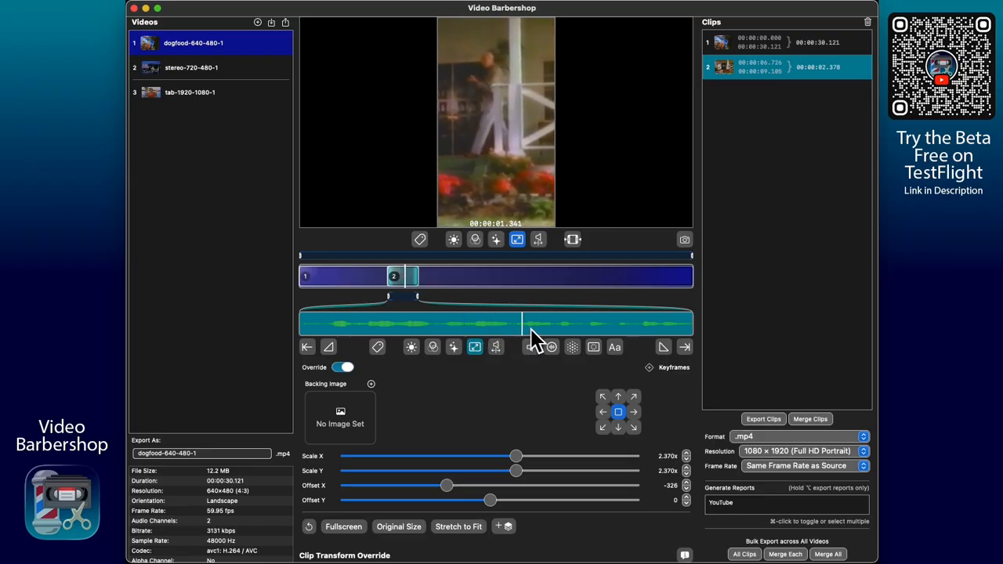
pyautogui.moveTo(579, 331); pyautogui.dragTo(470, 324)
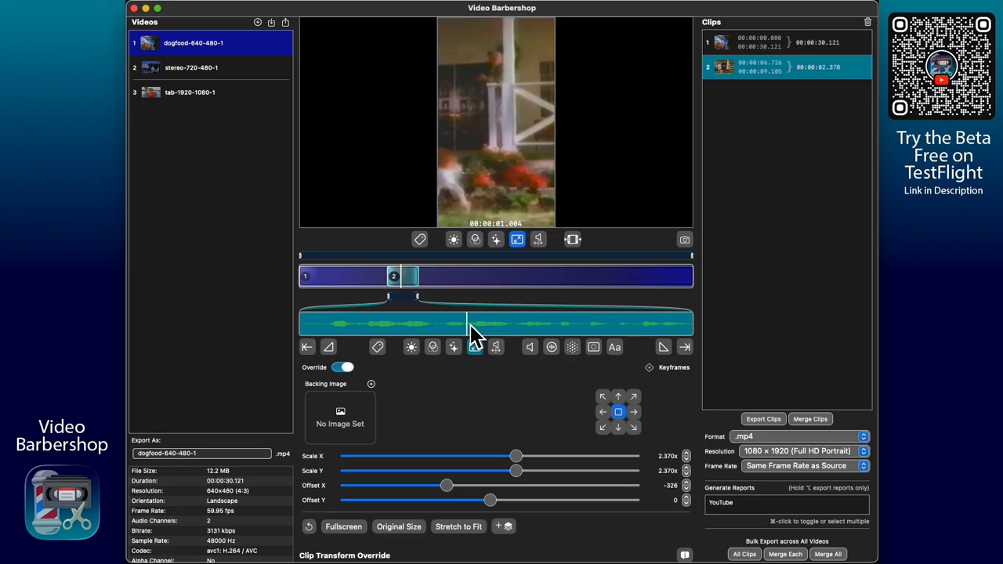
pyautogui.click(654, 372)
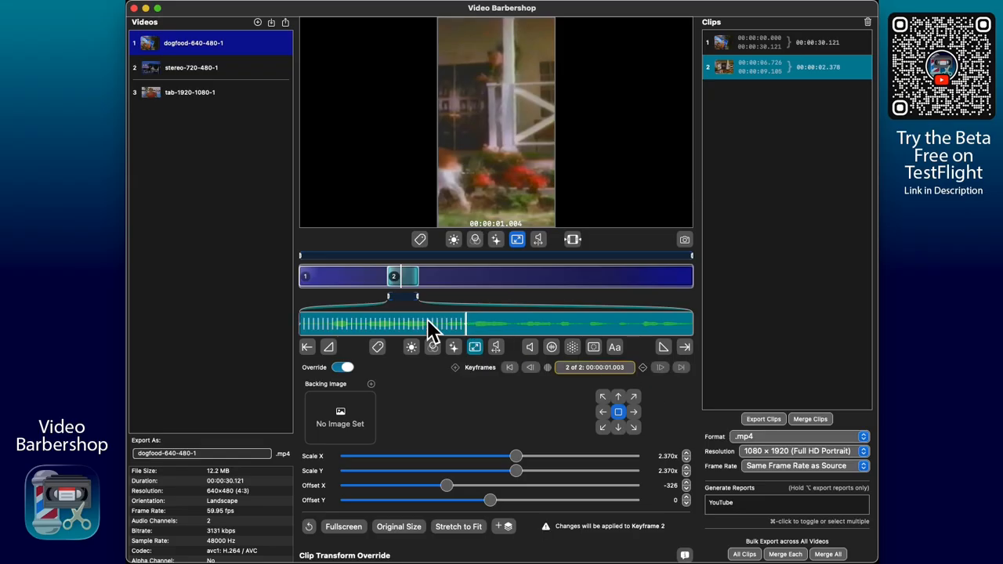
# Add a transform keyframe at the end of clip 2, 00:00:02.378, and set its Offset X to 48
pyautogui.moveTo(467, 327); pyautogui.dragTo(728, 329)
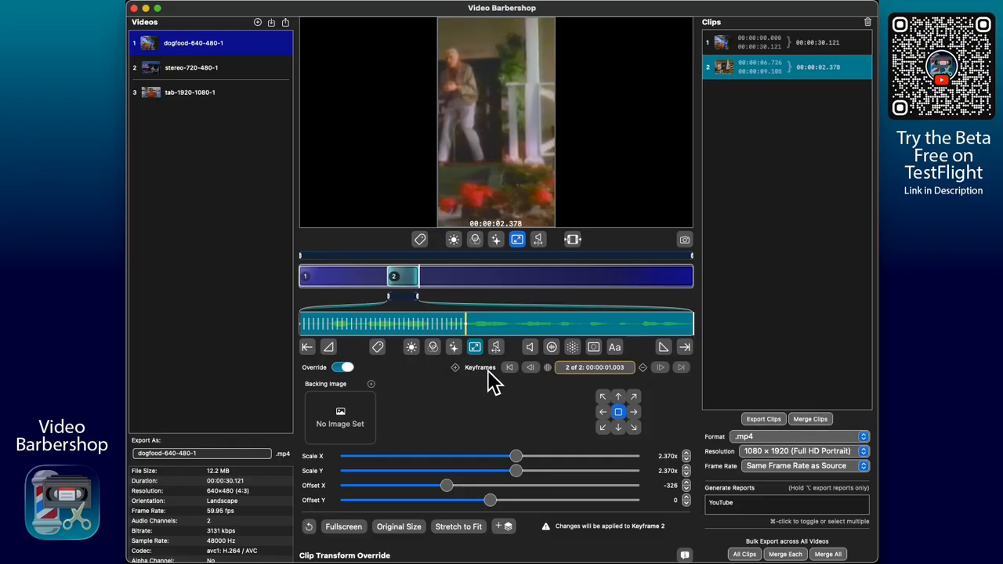
pyautogui.click(456, 368)
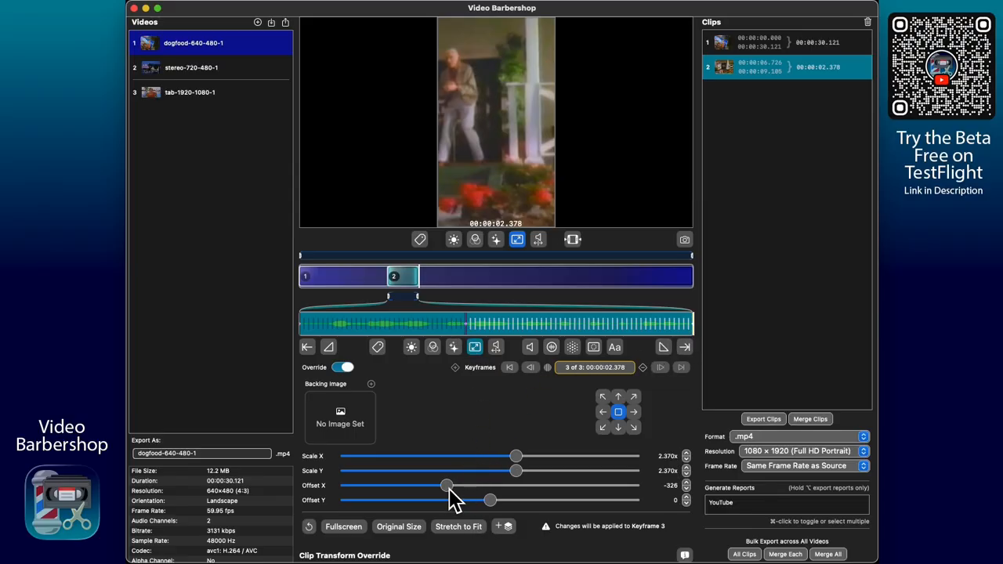
pyautogui.moveTo(446, 486); pyautogui.dragTo(491, 497)
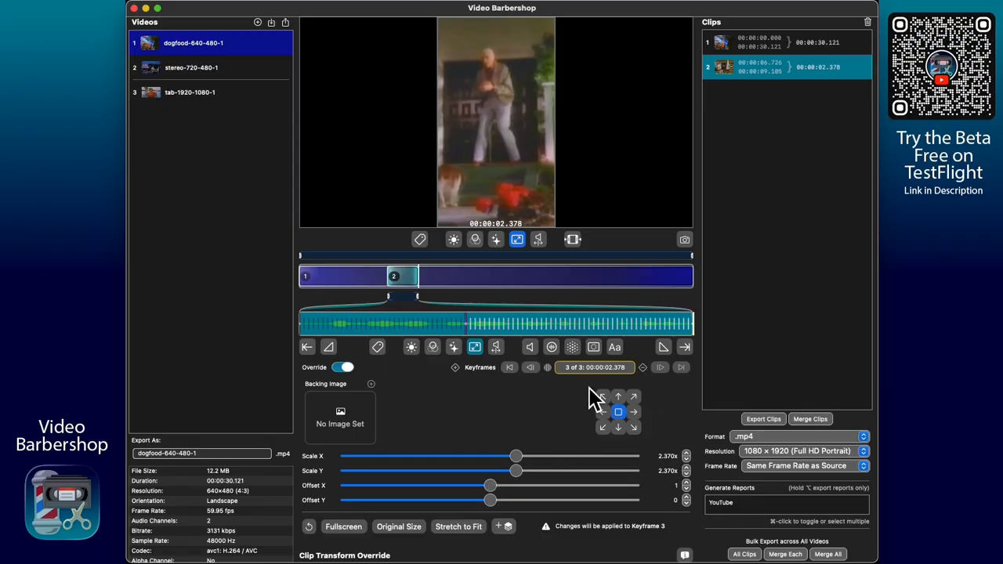
pyautogui.moveTo(692, 324); pyautogui.dragTo(720, 329)
pyautogui.moveTo(492, 494); pyautogui.dragTo(500, 495)
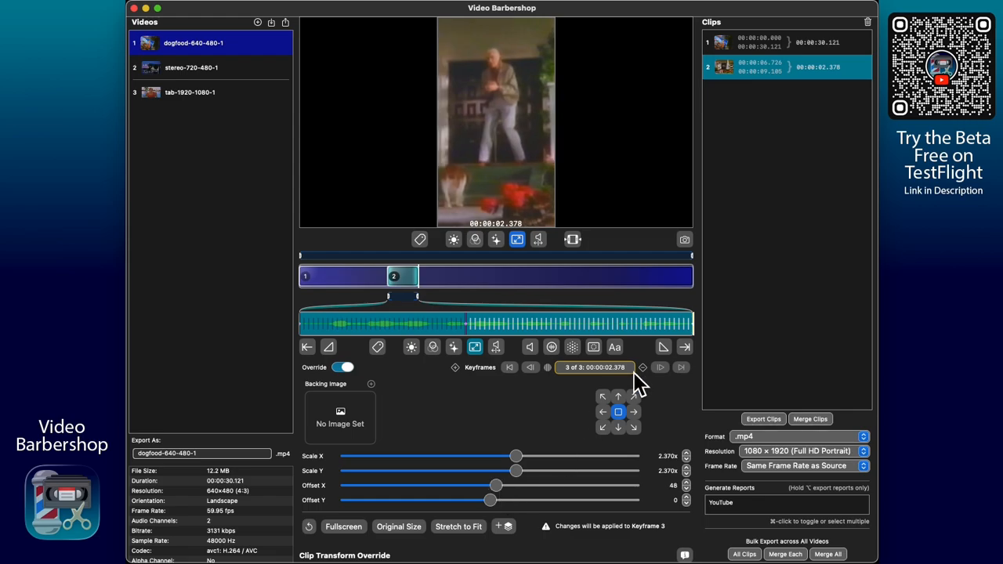
# Preview the keyframed offset movement in clip 2, from its start through the second keyframe towards the clip's end
pyautogui.moveTo(683, 328); pyautogui.dragTo(322, 319)
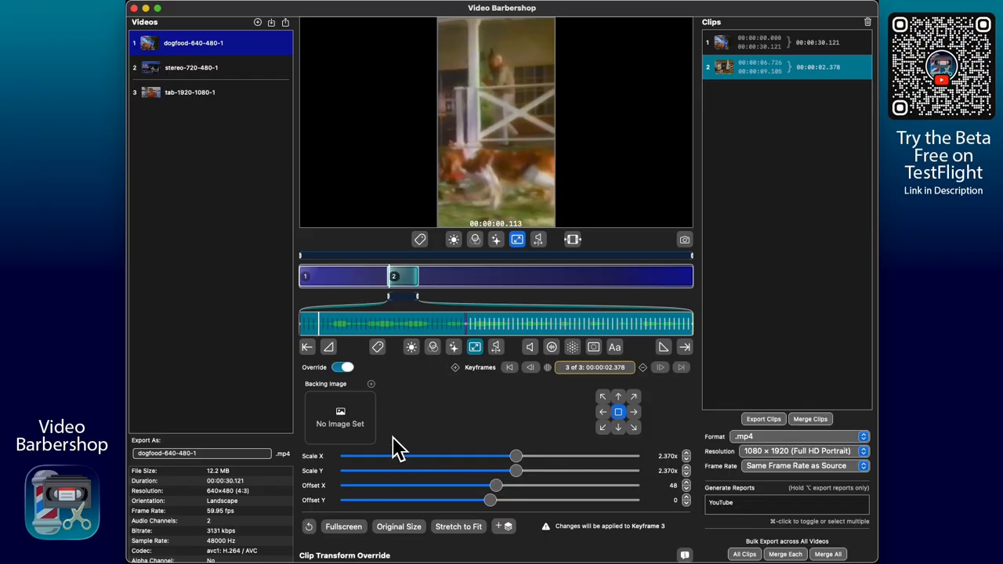
pyautogui.click(317, 326)
pyautogui.moveTo(315, 327); pyautogui.dragTo(481, 322)
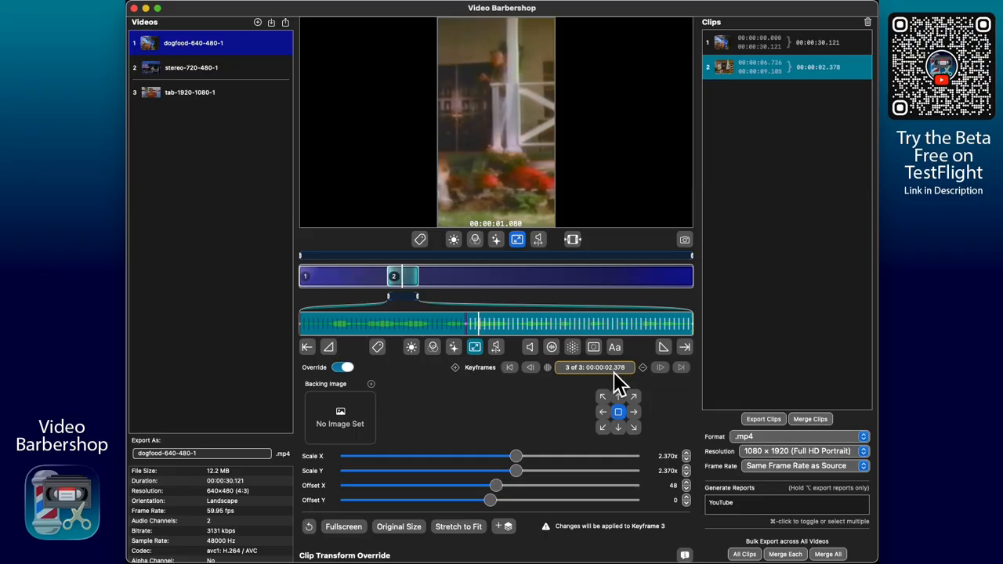
pyautogui.moveTo(452, 323); pyautogui.dragTo(285, 331)
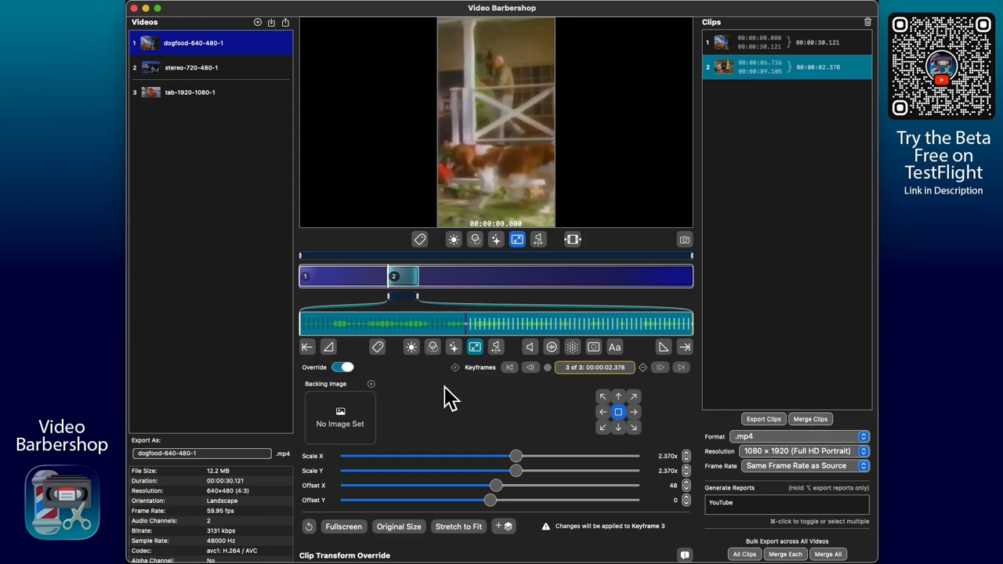
pyautogui.moveTo(318, 326); pyautogui.dragTo(469, 327)
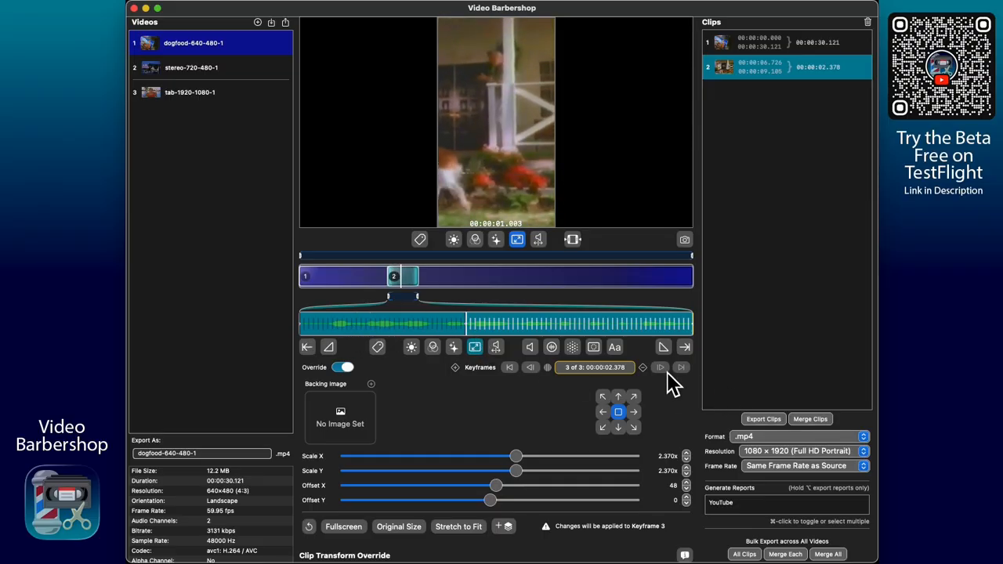
pyautogui.moveTo(467, 324)
pyautogui.mouseDown()
pyautogui.moveTo(487, 326)
pyautogui.moveTo(468, 325)
pyautogui.mouseUp()
pyautogui.press('space')
pyautogui.moveTo(621, 326)
pyautogui.mouseDown()
pyautogui.moveTo(707, 329)
pyautogui.moveTo(620, 327)
pyautogui.mouseUp()
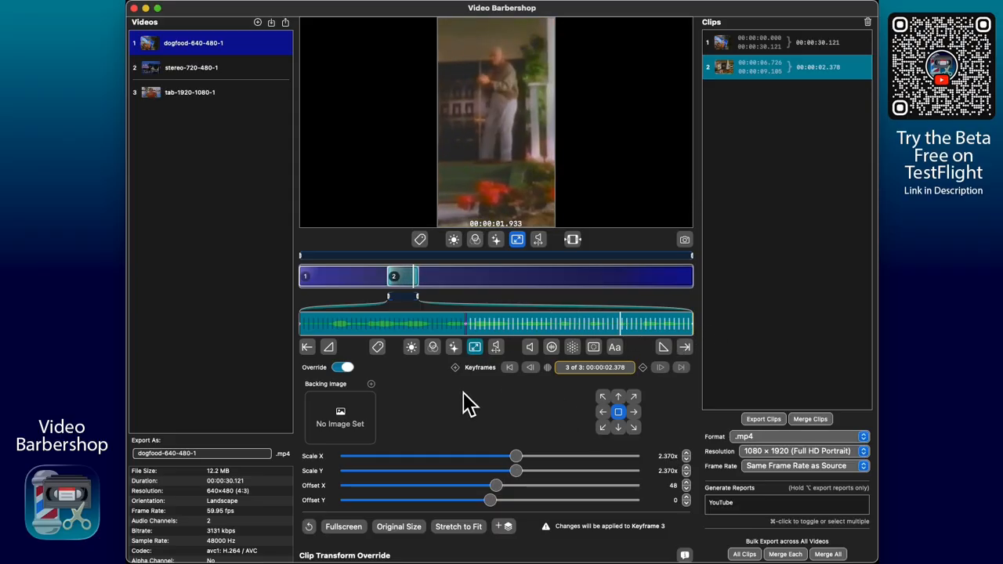